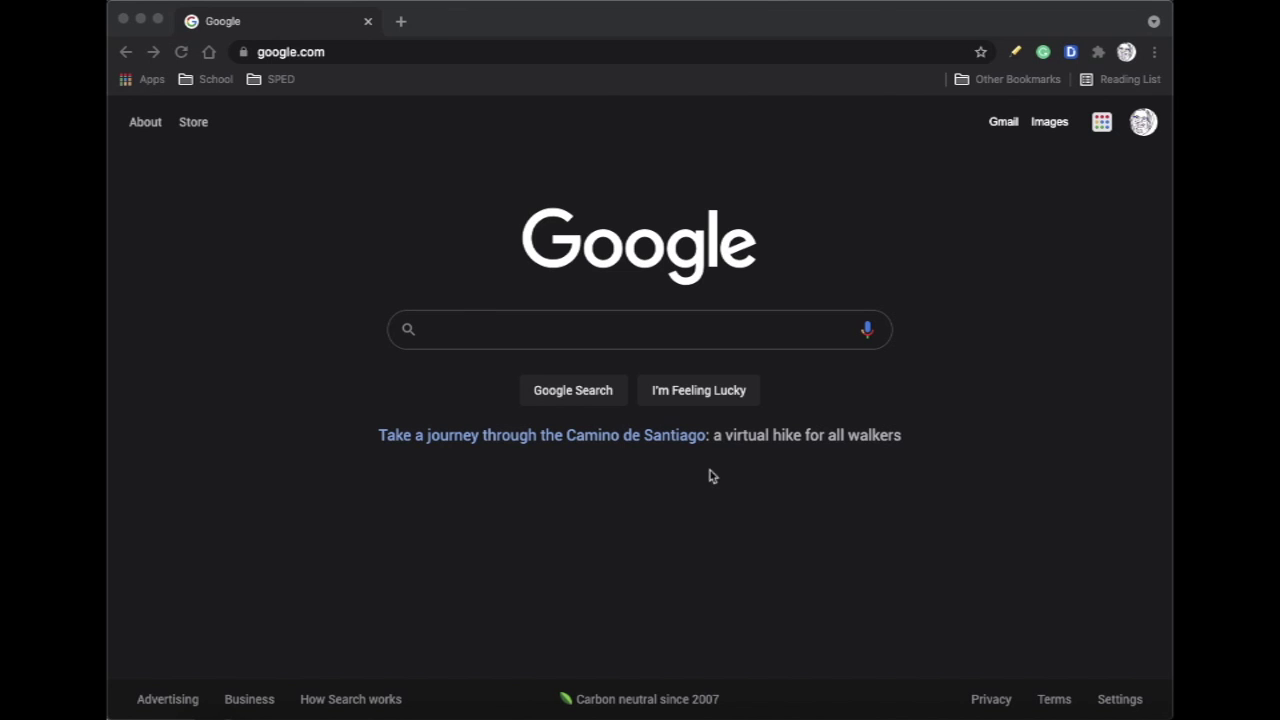
# Open the SER Password Reset System from SPED bookmarks and submit the user ID
pyautogui.click(286, 80)
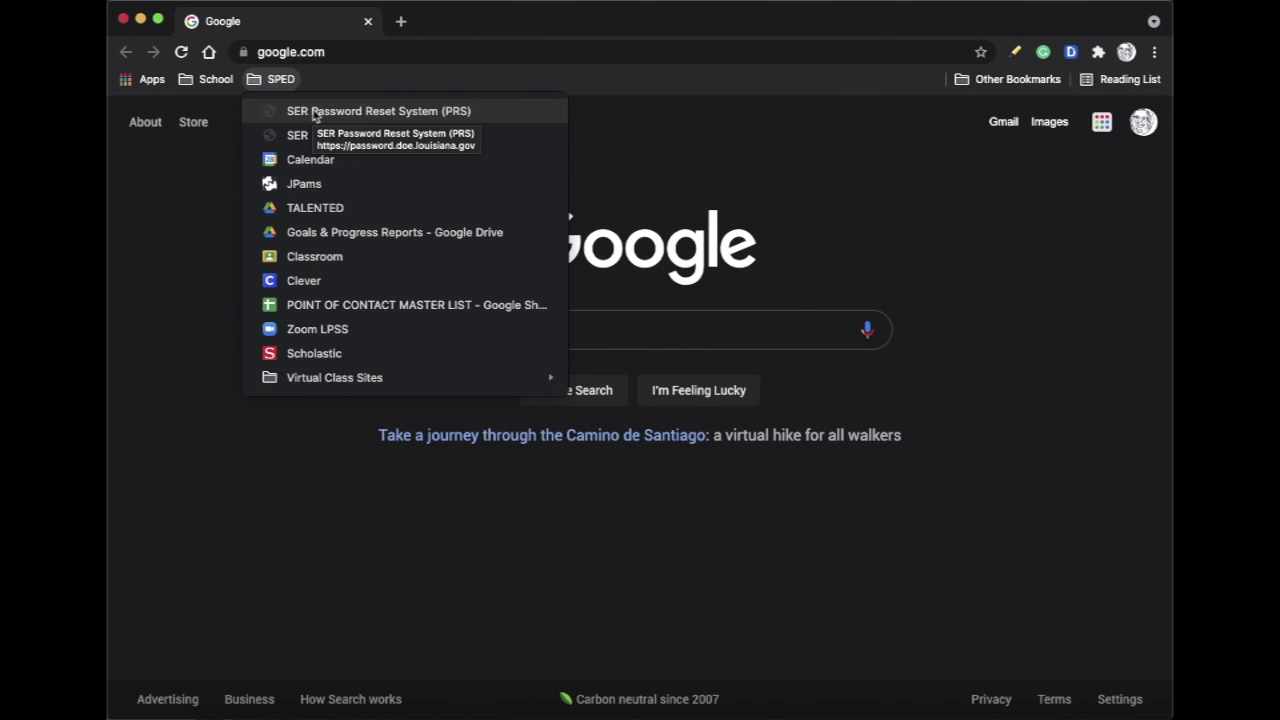
pyautogui.click(313, 111)
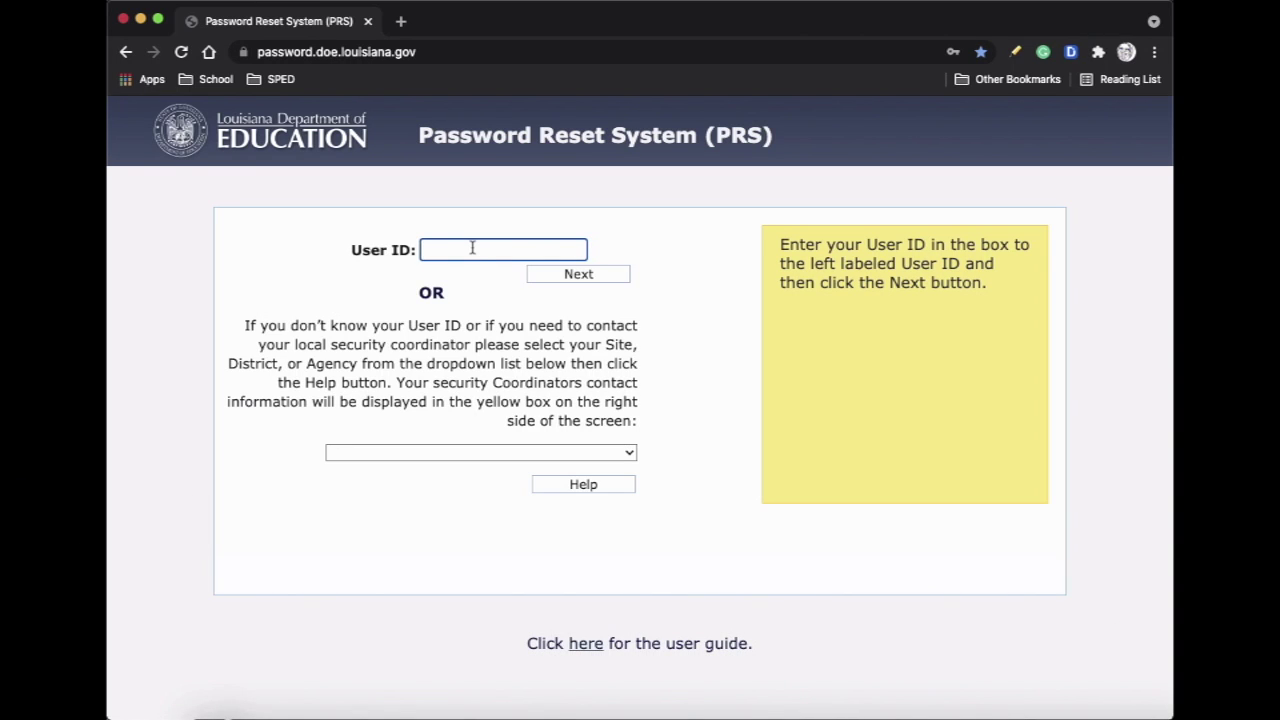
pyautogui.write('E028SPM')
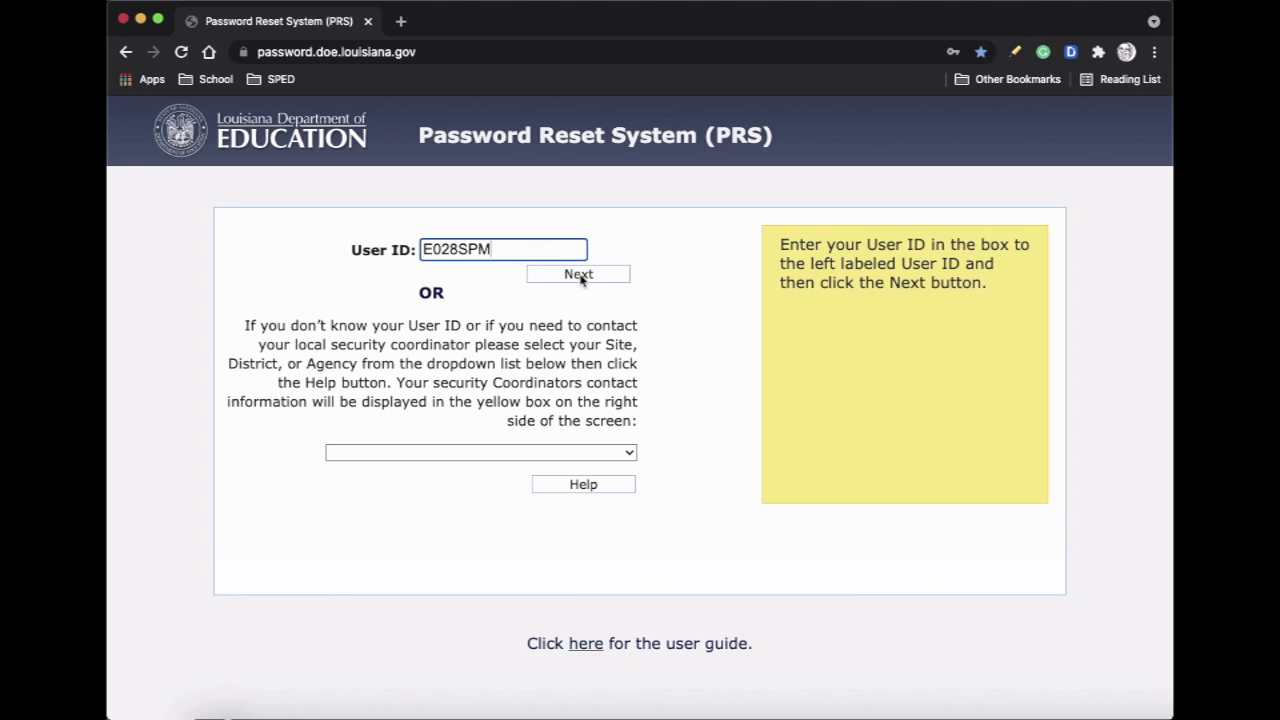
pyautogui.click(579, 275)
pyautogui.click(514, 312)
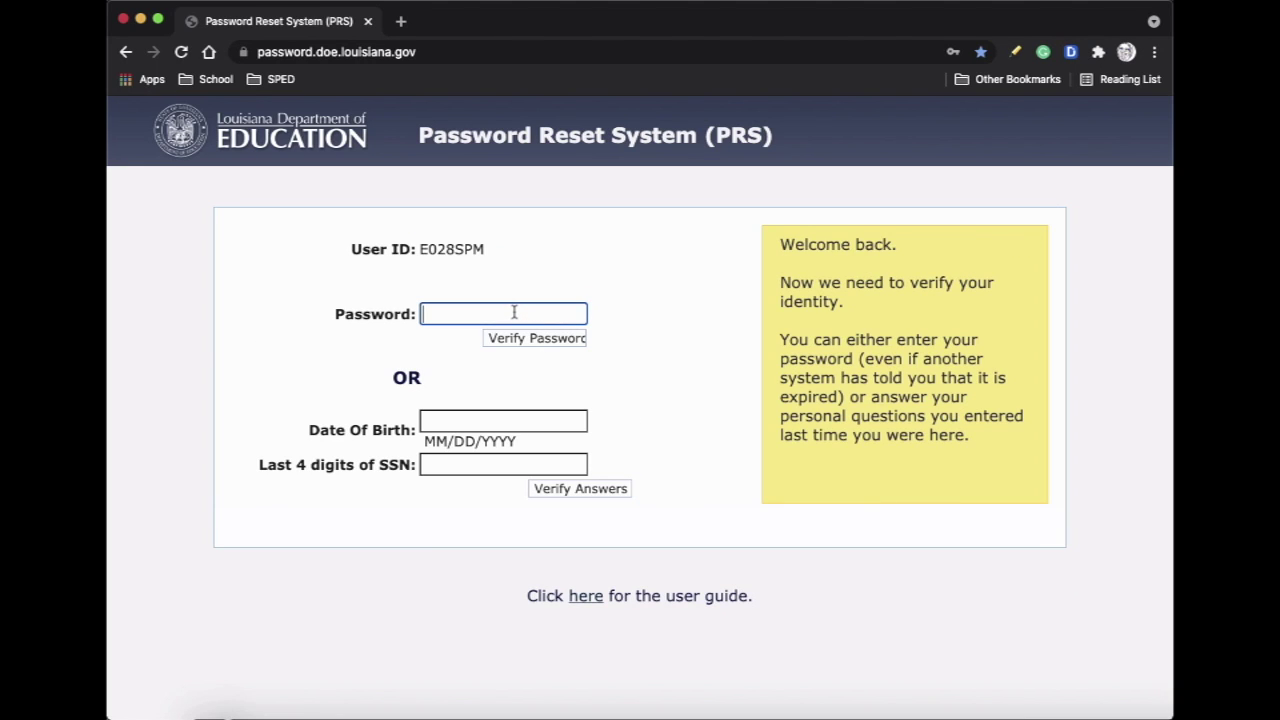
# Verify identity with the date of birth and the last four SSN digits
pyautogui.click(472, 421)
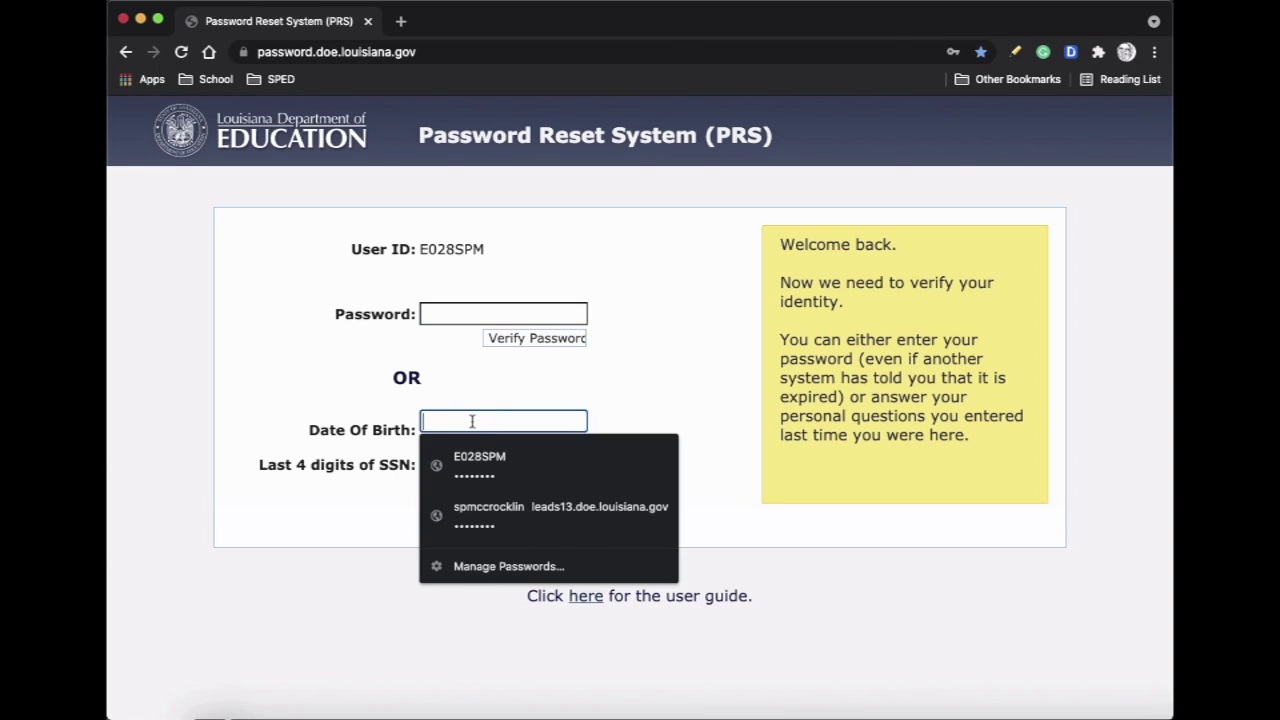
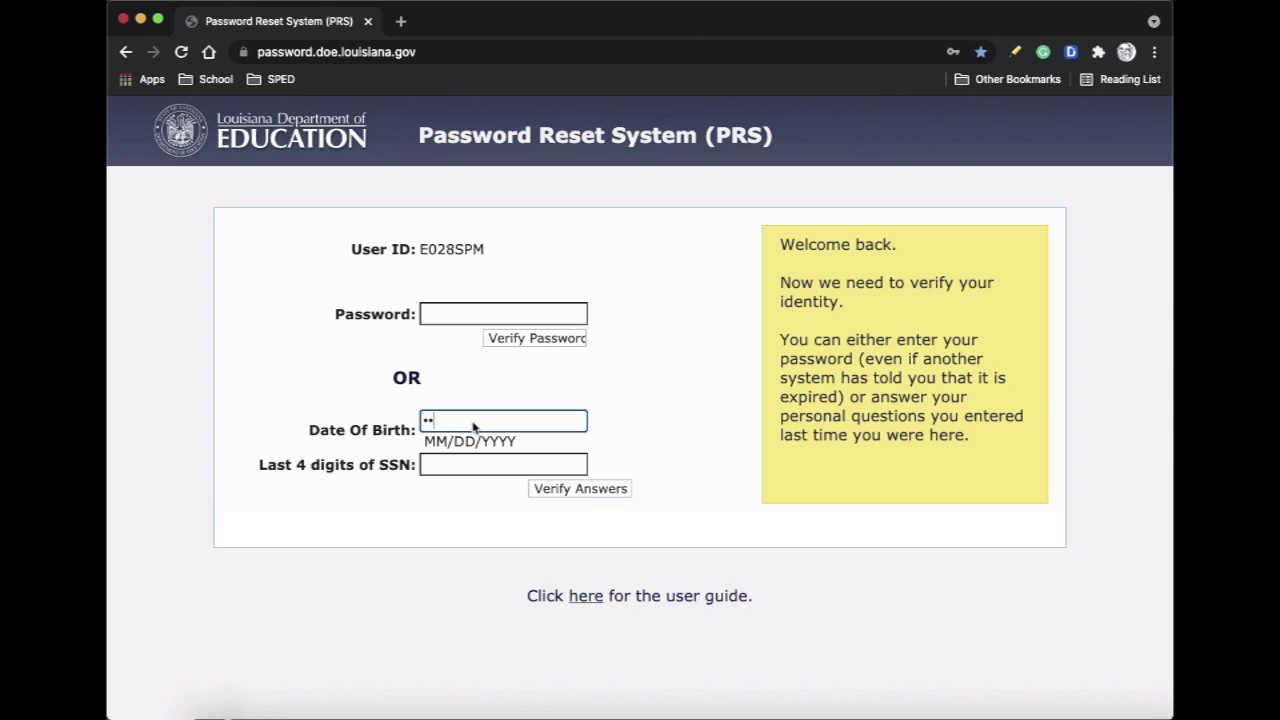
pyautogui.click(483, 464)
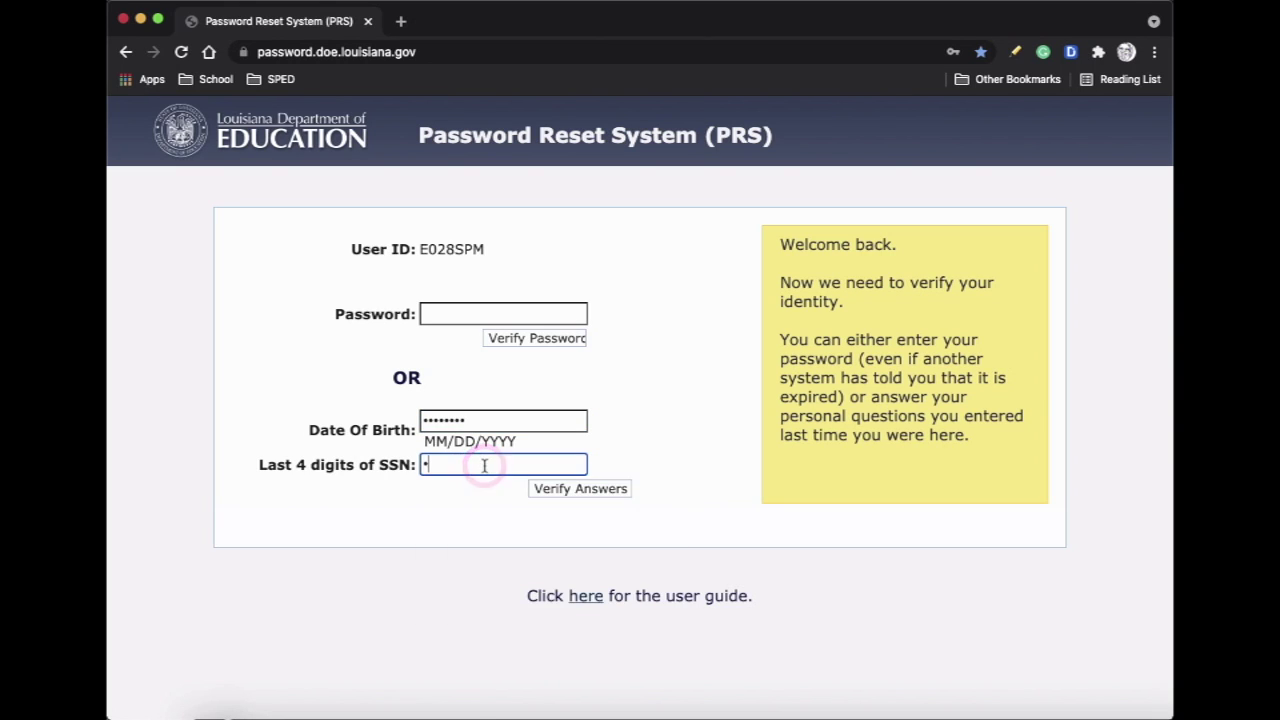
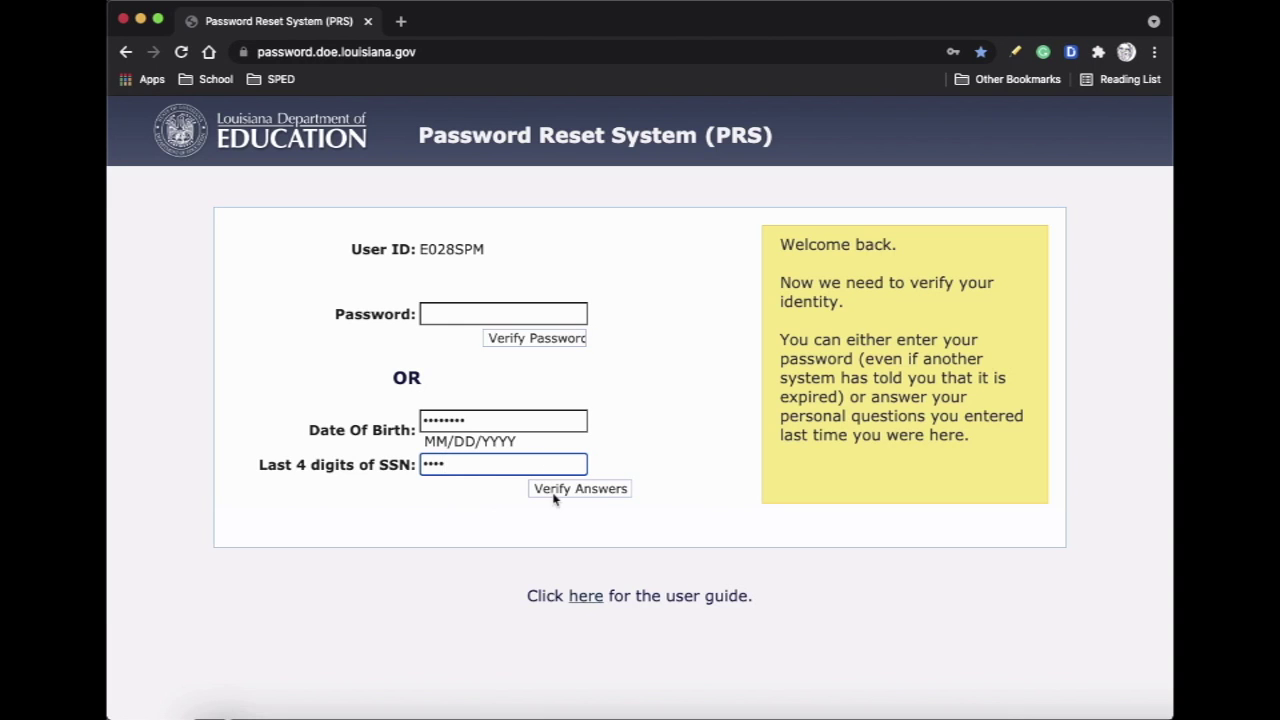
pyautogui.click(580, 489)
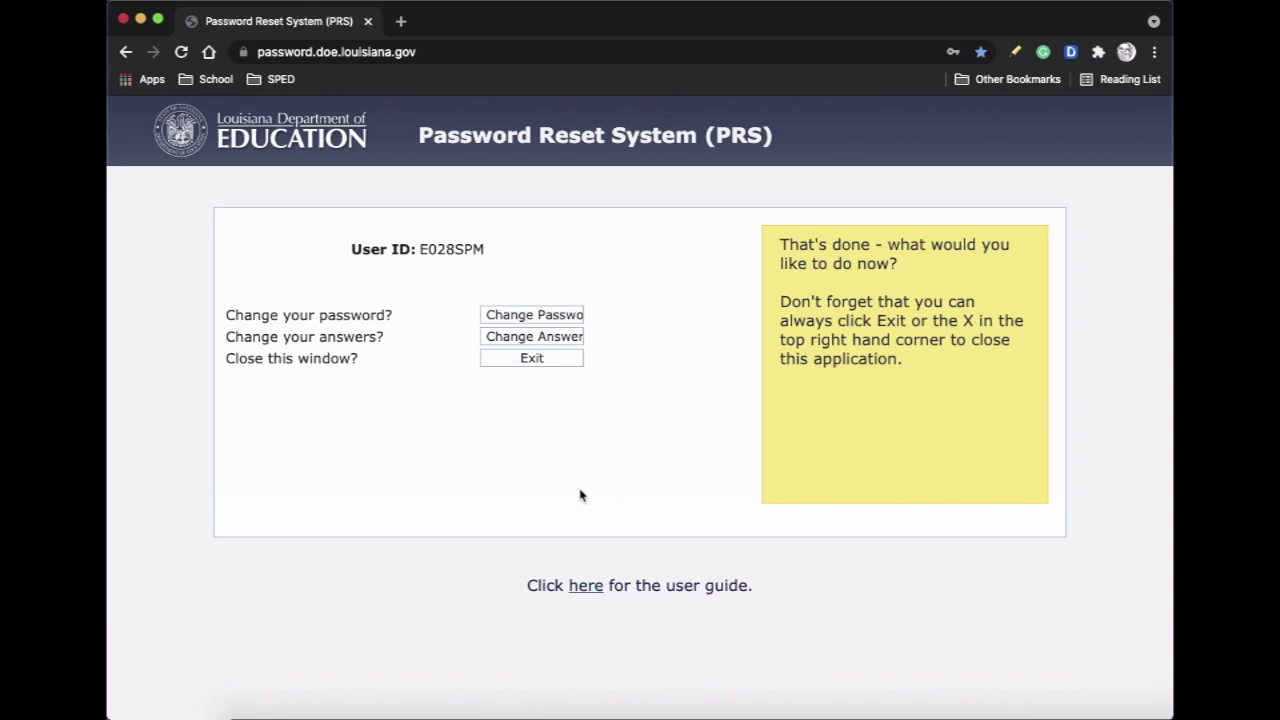
# Set and confirm a new password for all systems, save it, and store it in Chrome
pyautogui.click(557, 317)
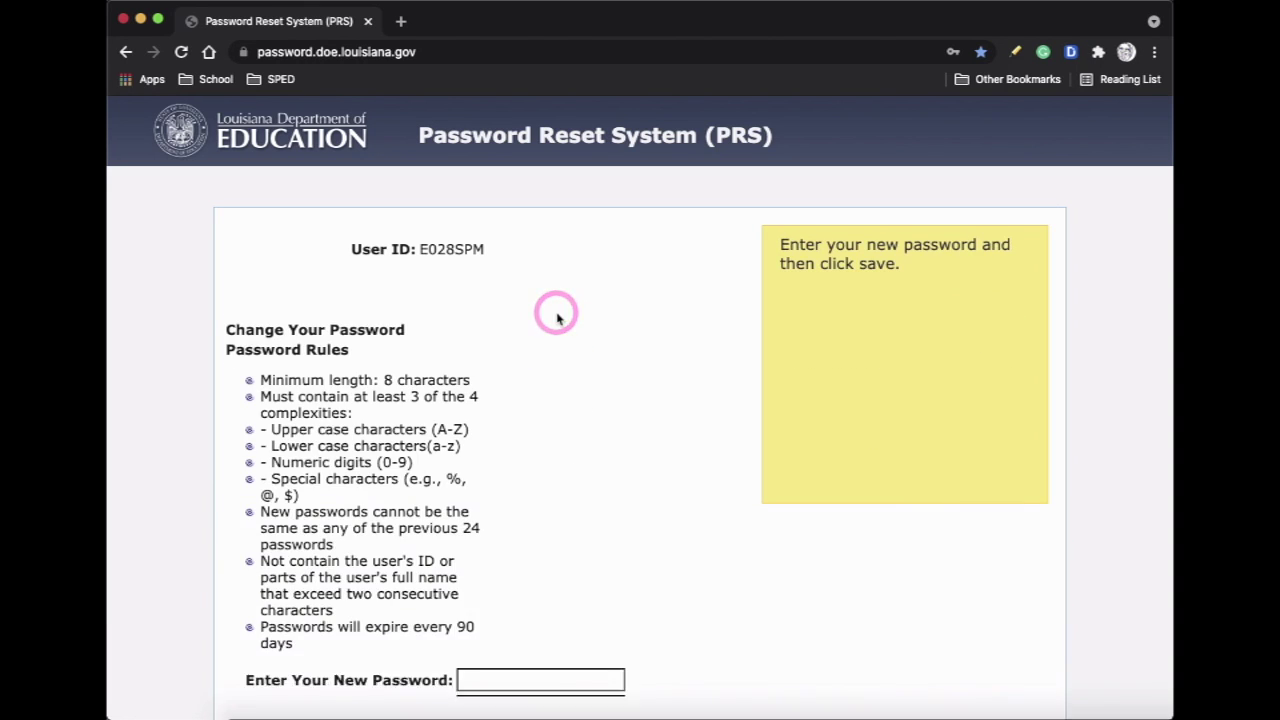
pyautogui.scroll(-2, 614, 435)
pyautogui.click(540, 570)
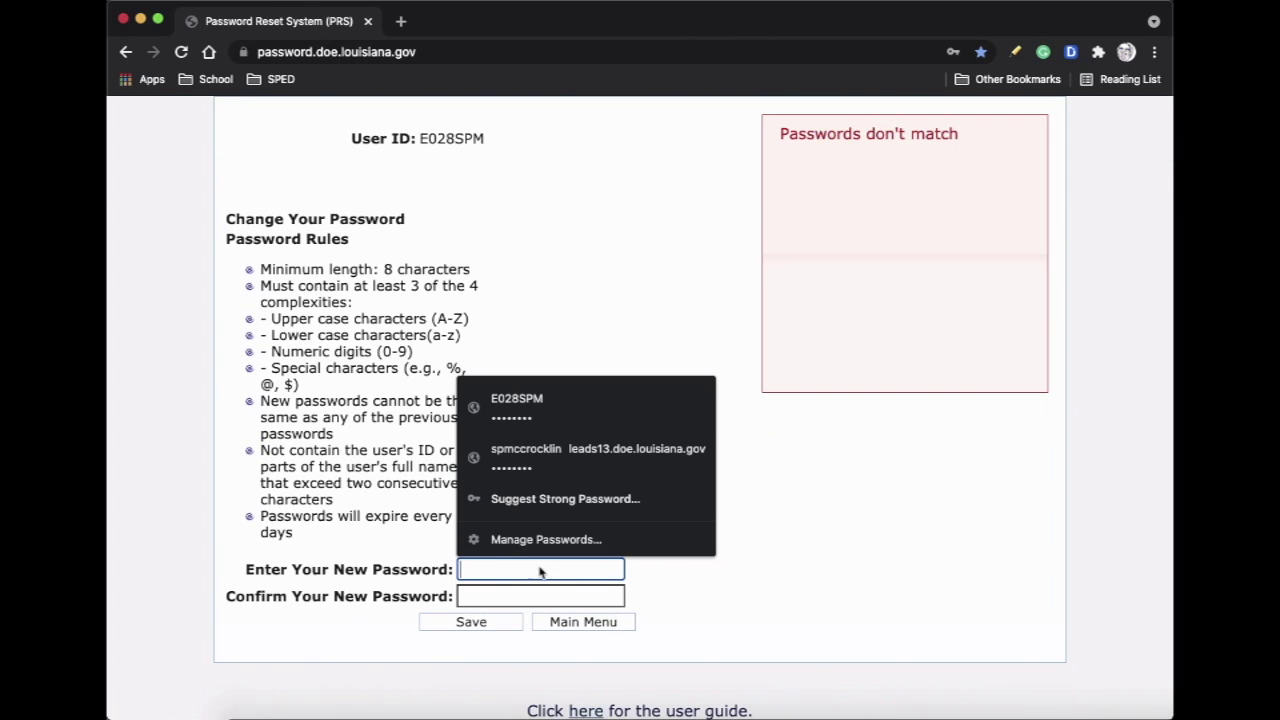
pyautogui.write('•••••••••')
pyautogui.click(525, 597)
pyautogui.write('••••••')
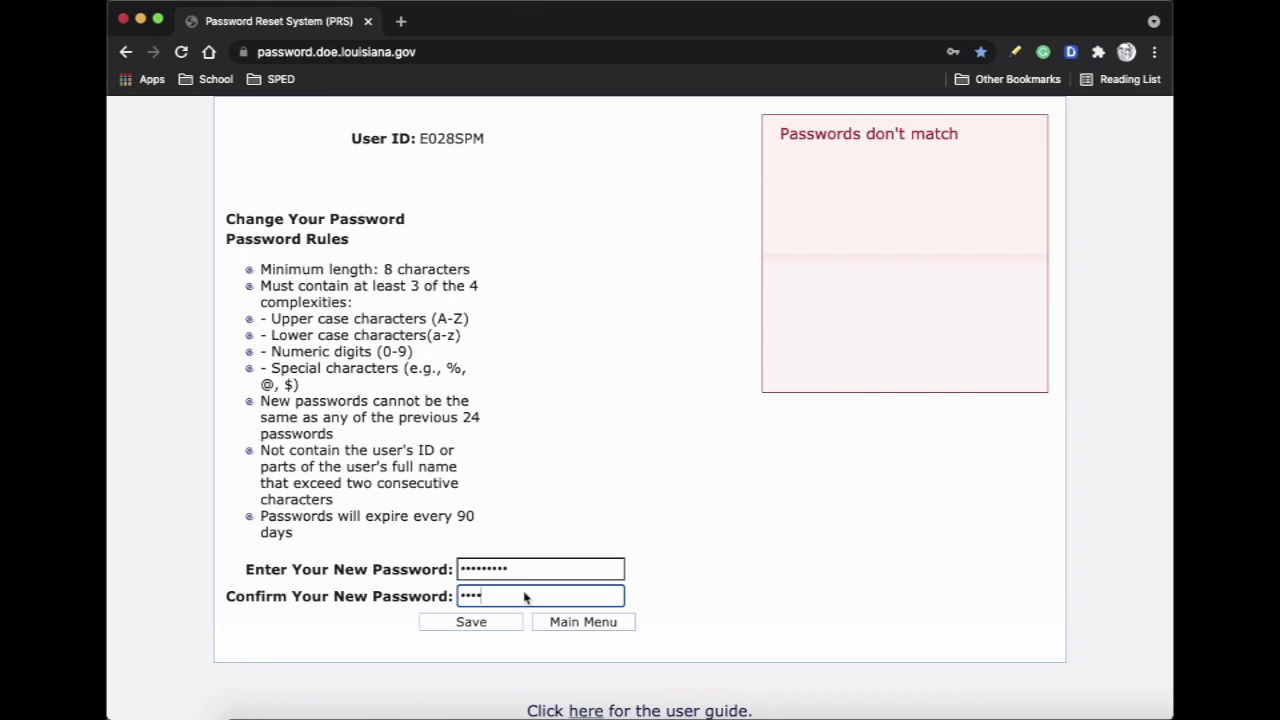
pyautogui.write('•••')
pyautogui.click(491, 619)
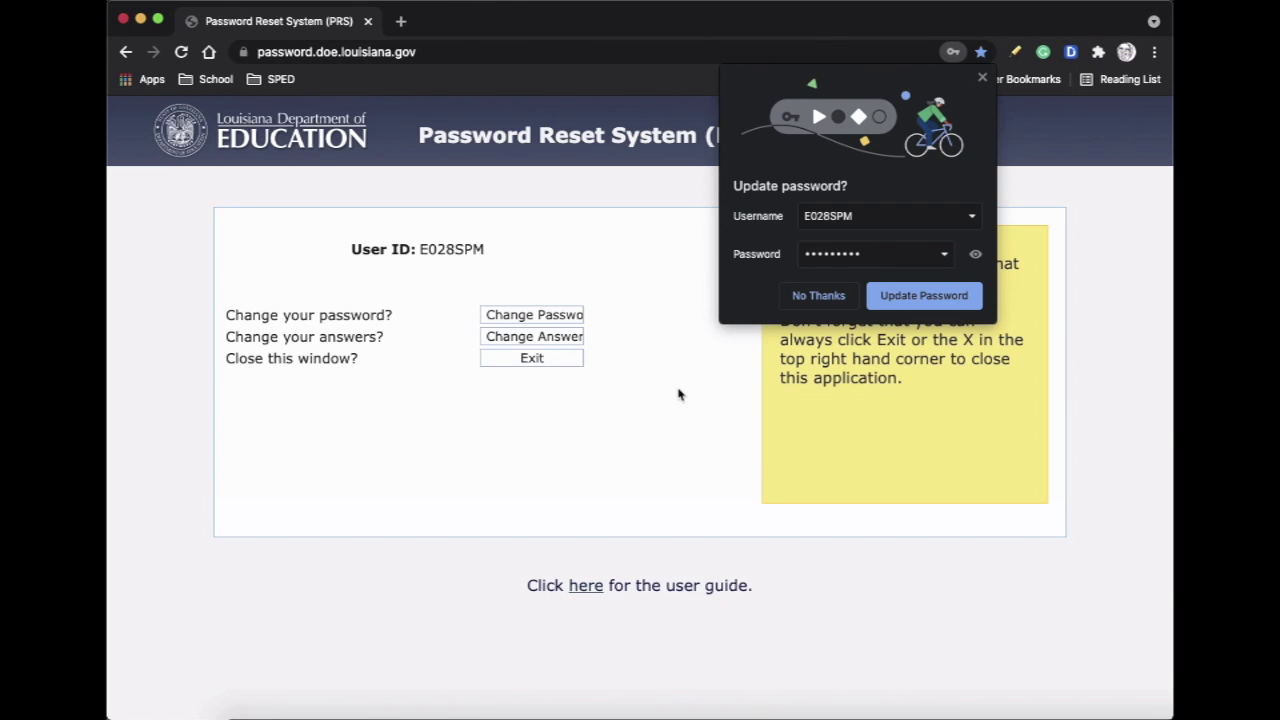
pyautogui.click(922, 303)
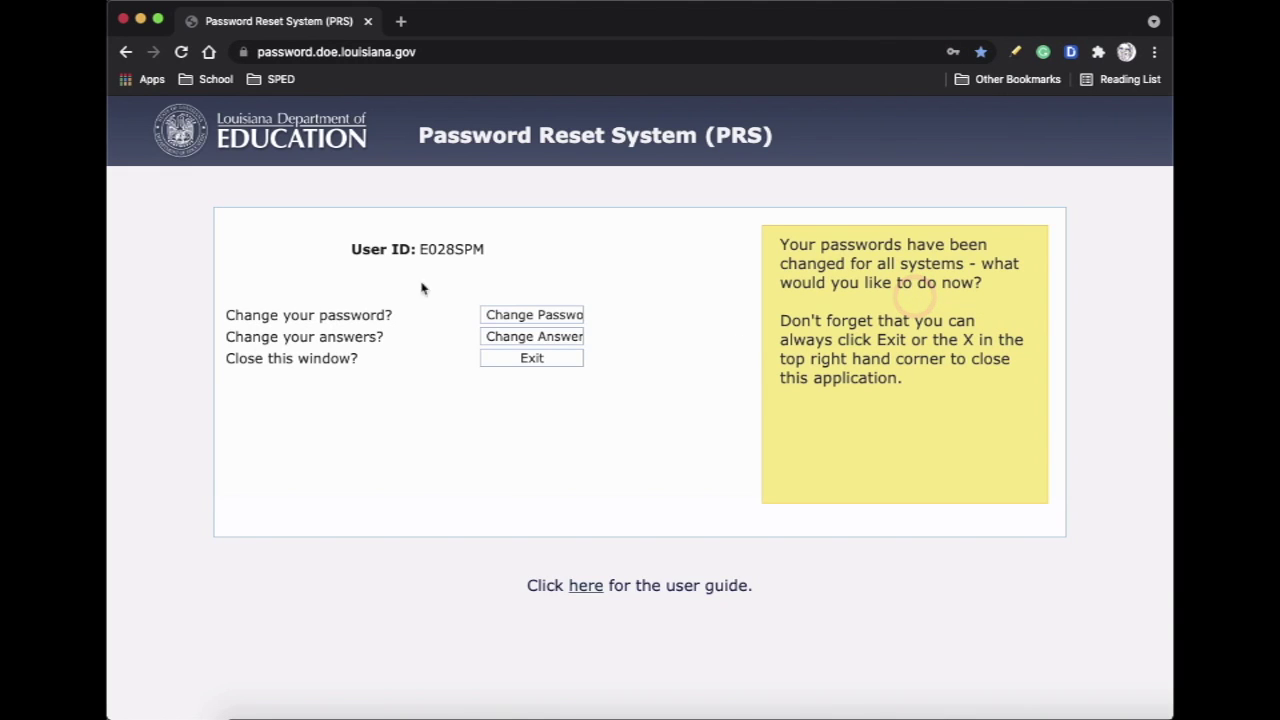
# Open the SER site from the SPED bookmarks folder
pyautogui.click(276, 82)
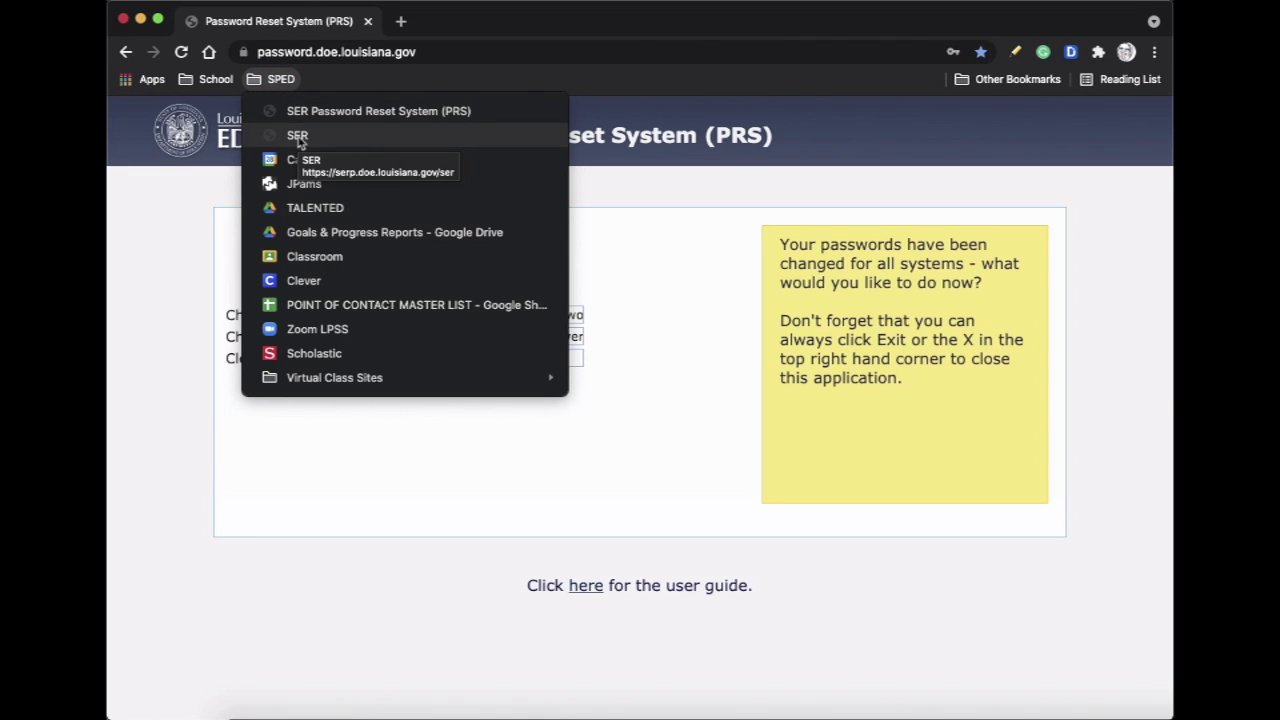
pyautogui.click(297, 137)
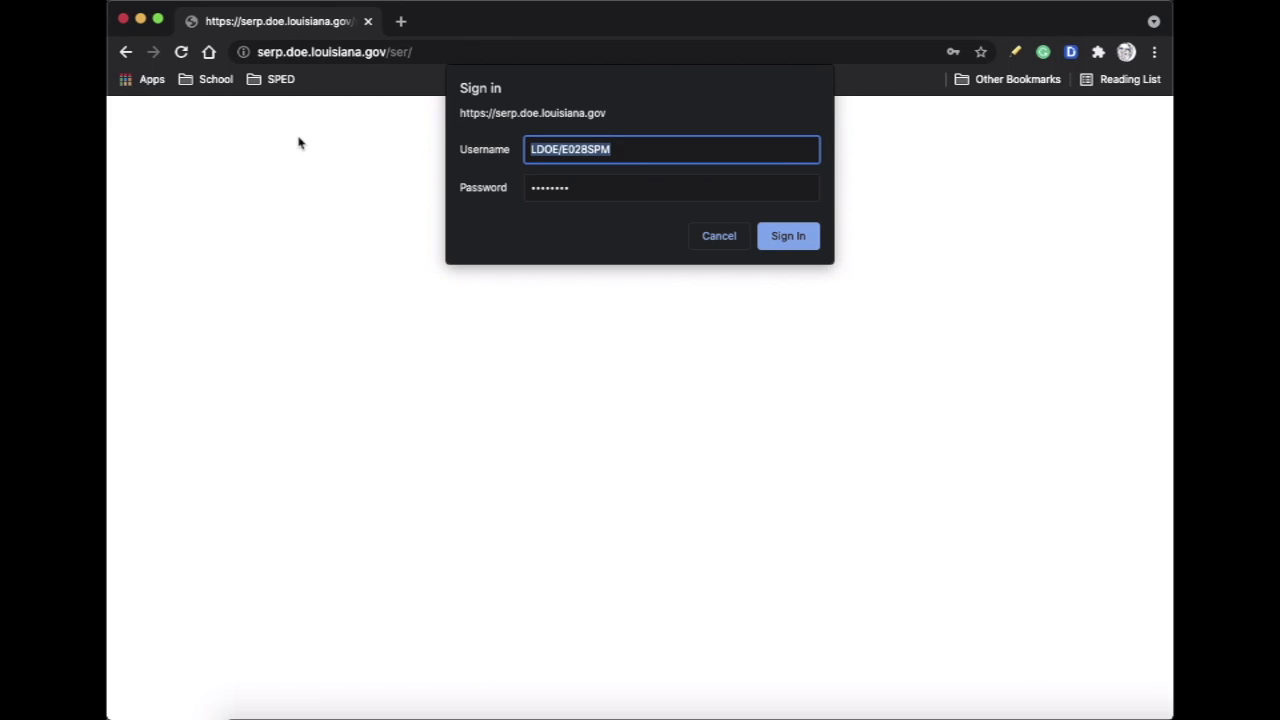
# Sign in to SER with the prefilled LDOE username and the new password
pyautogui.click(621, 148)
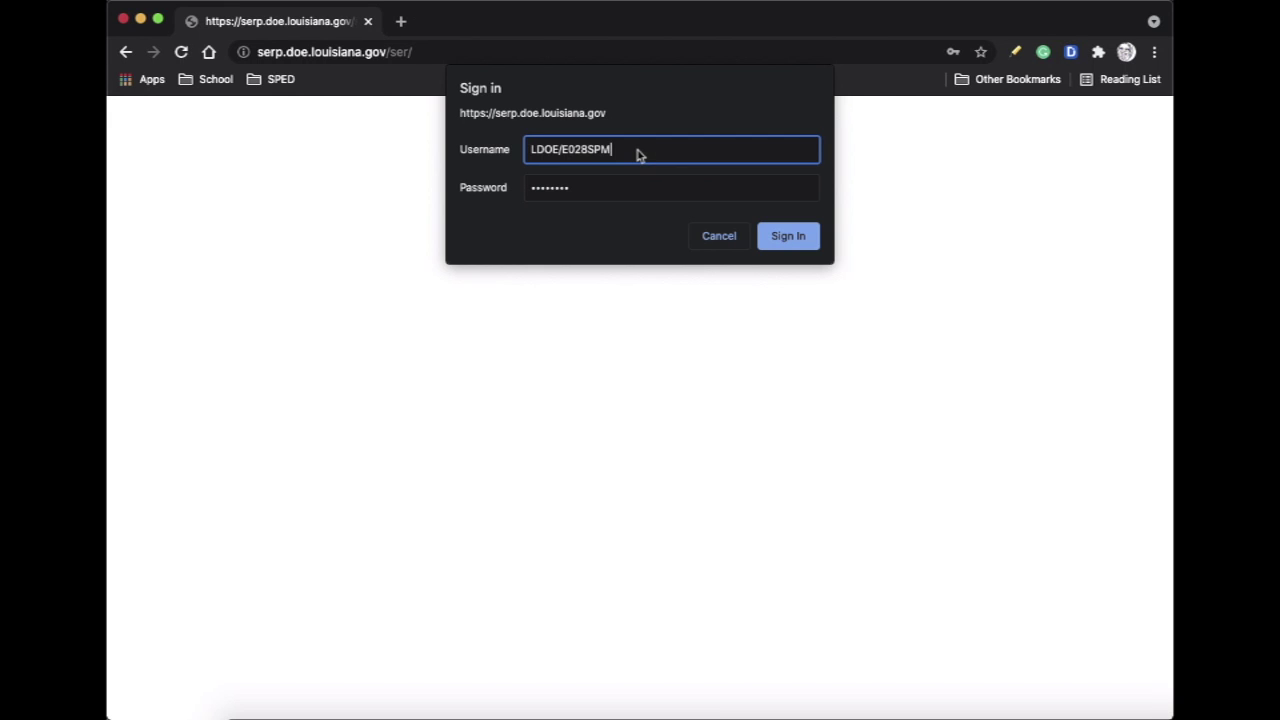
pyautogui.moveTo(529, 152); pyautogui.dragTo(566, 150)
pyautogui.moveTo(586, 189); pyautogui.dragTo(474, 196)
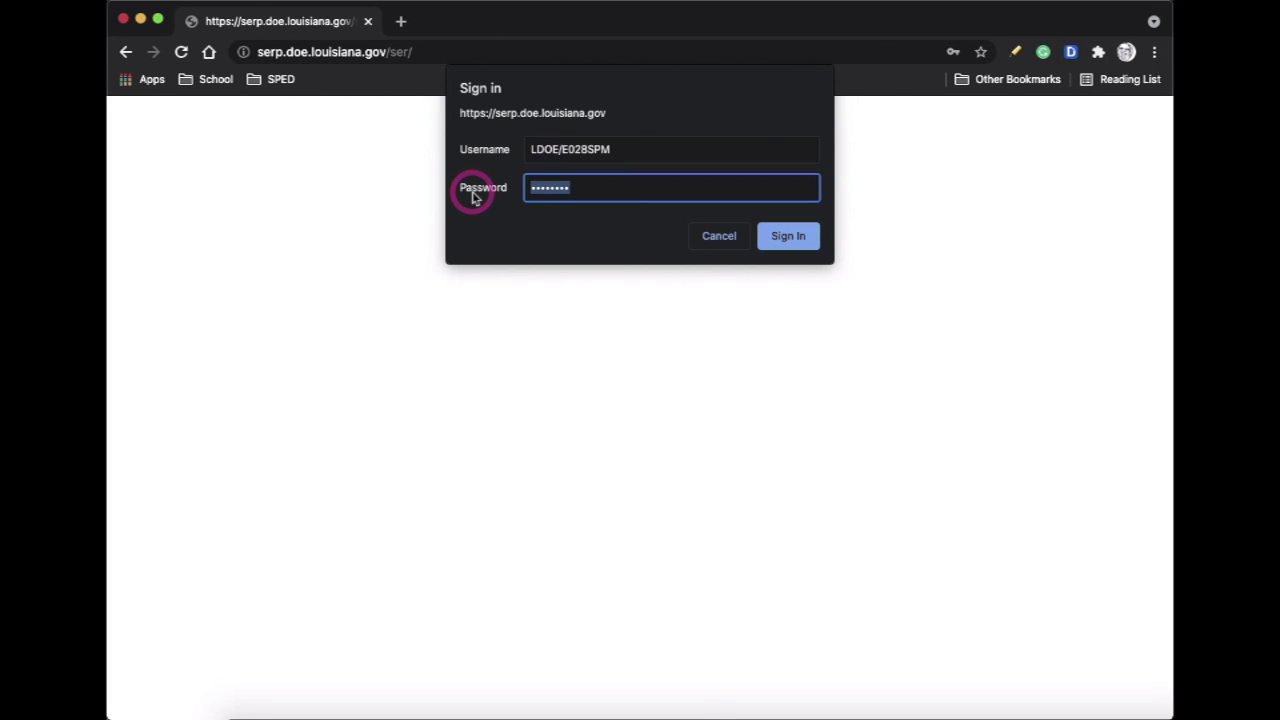
pyautogui.write('•••••••••')
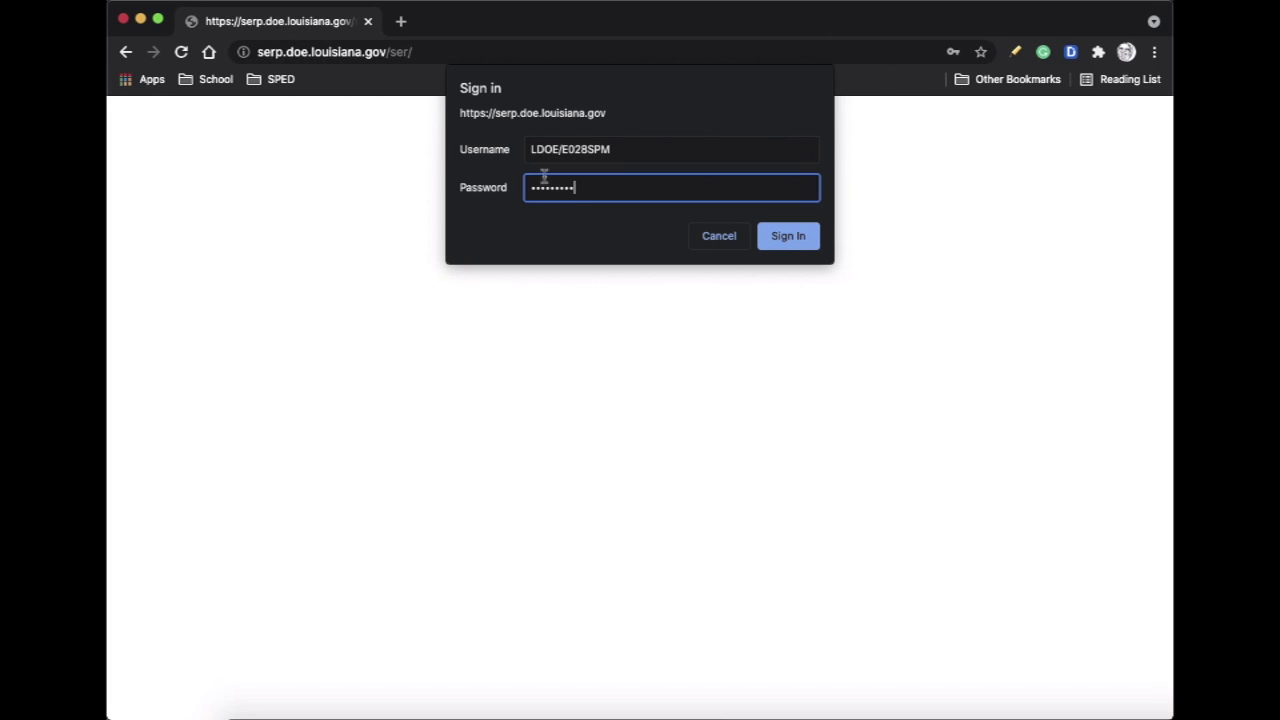
pyautogui.click(778, 235)
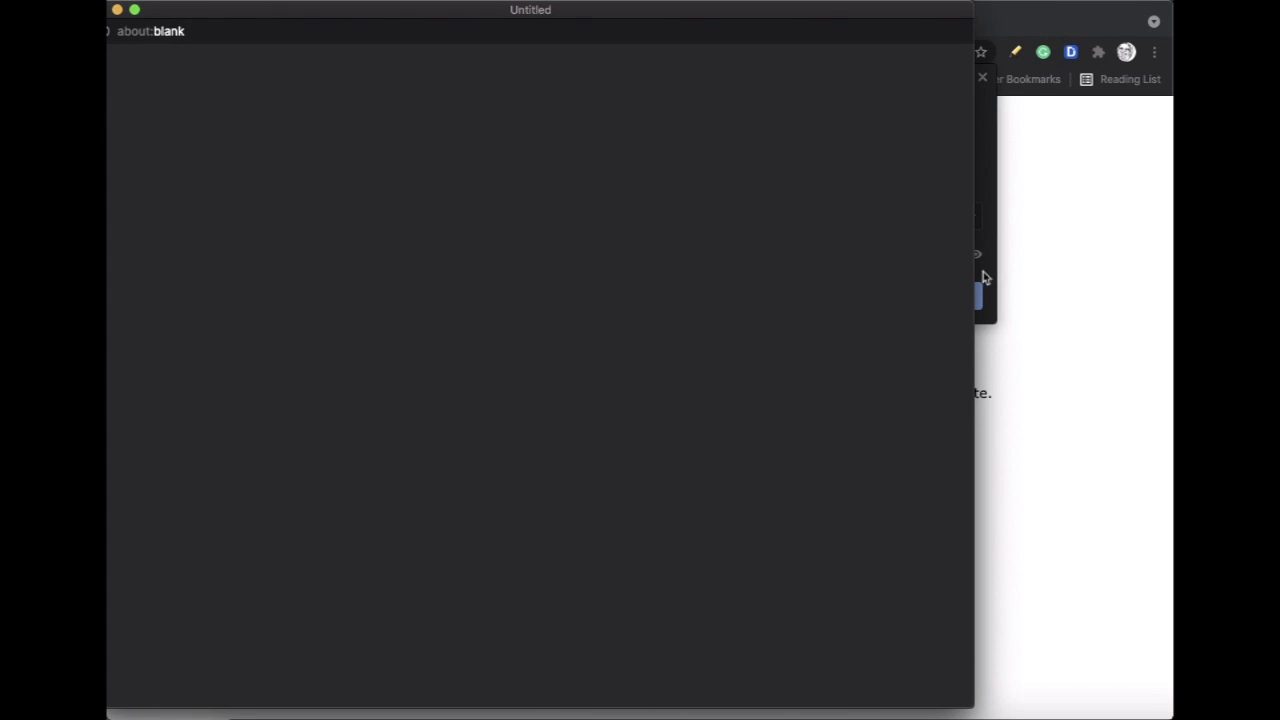
# Update Chrome's saved SER password, maximize the SER window, and start a new student search
pyautogui.click(983, 272)
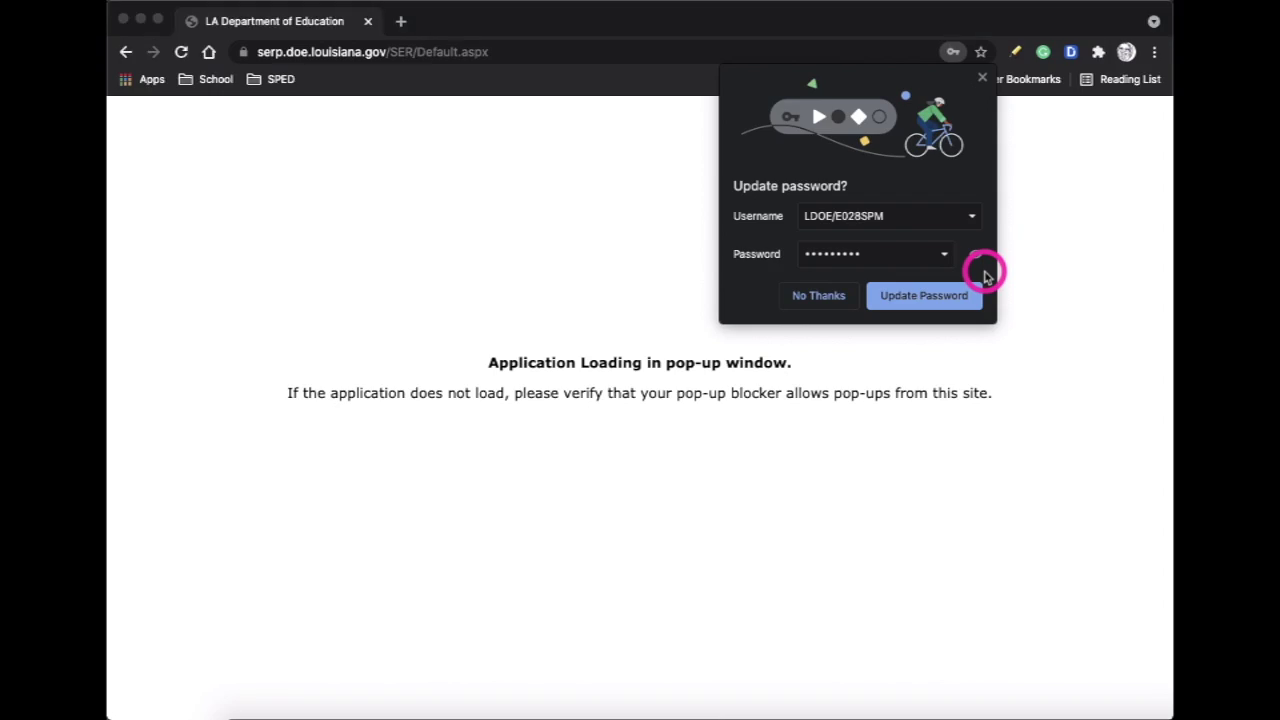
pyautogui.click(935, 297)
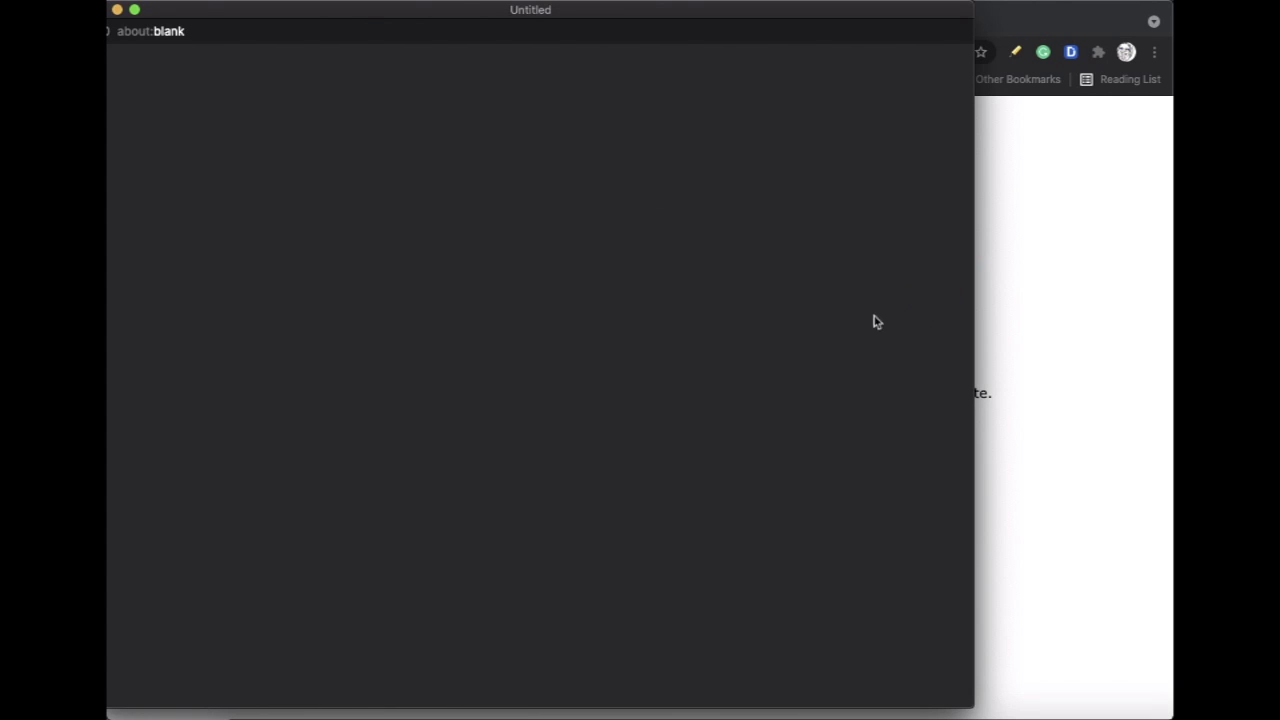
pyautogui.moveTo(501, 12); pyautogui.dragTo(503, 14)
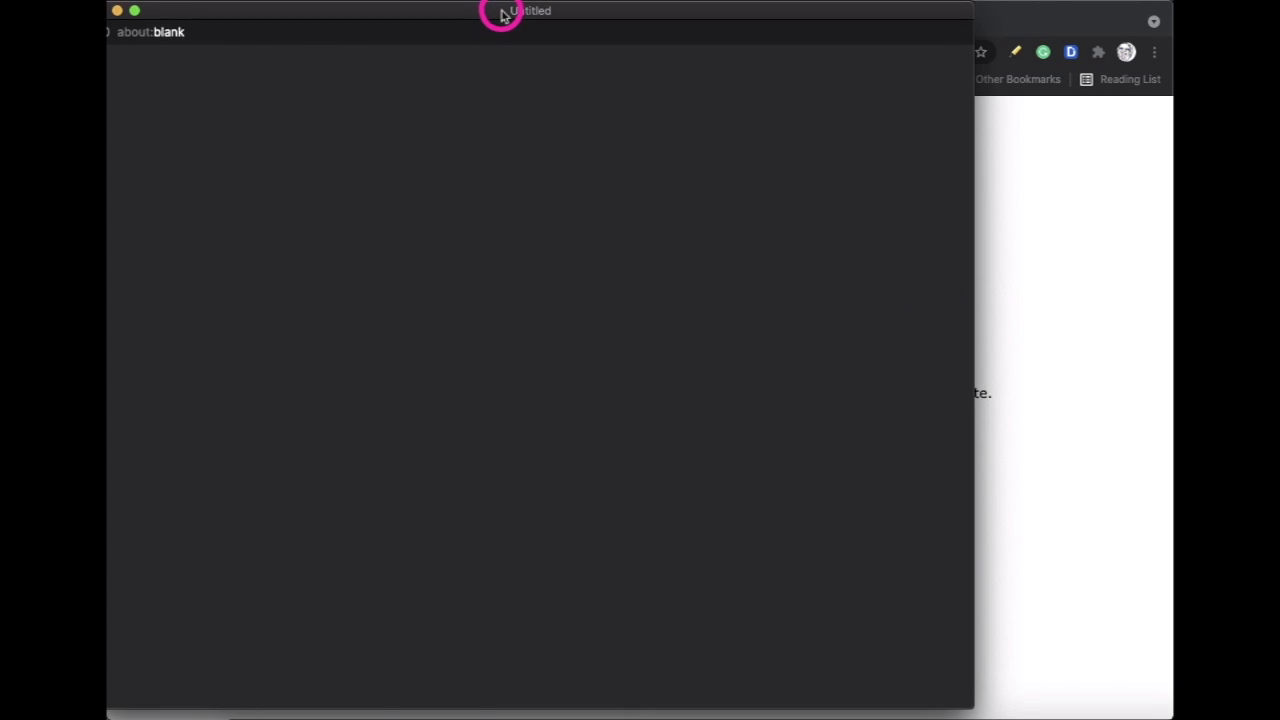
pyautogui.doubleClick(502, 13)
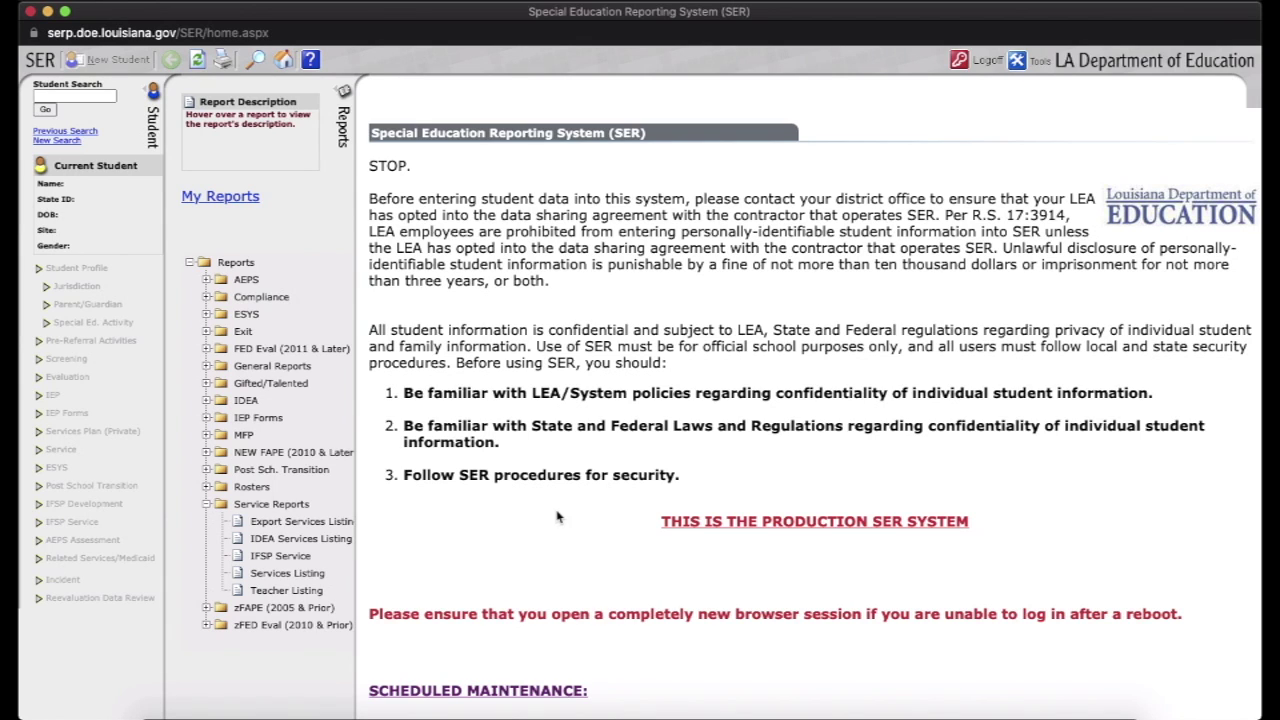
pyautogui.click(82, 96)
pyautogui.click(72, 149)
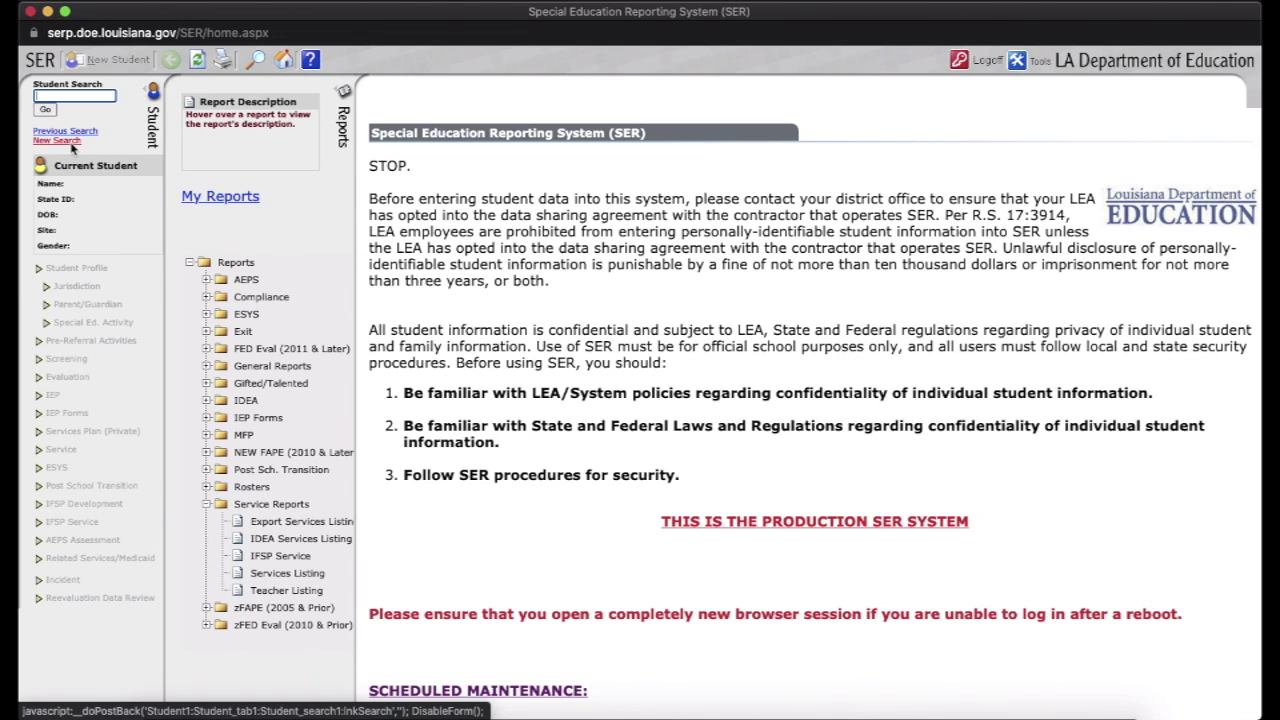
# Run a Regular Search by the student's first and last name in Lafayette Parish Schools
pyautogui.click(68, 143)
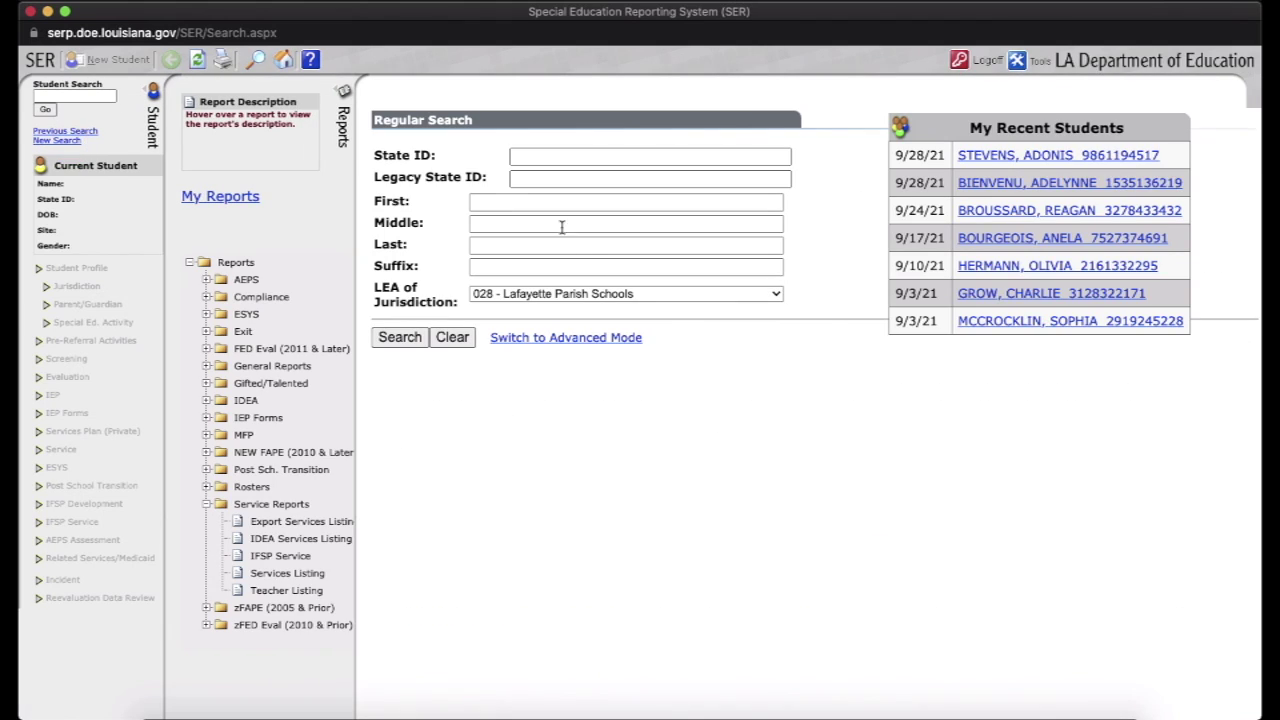
pyautogui.click(551, 205)
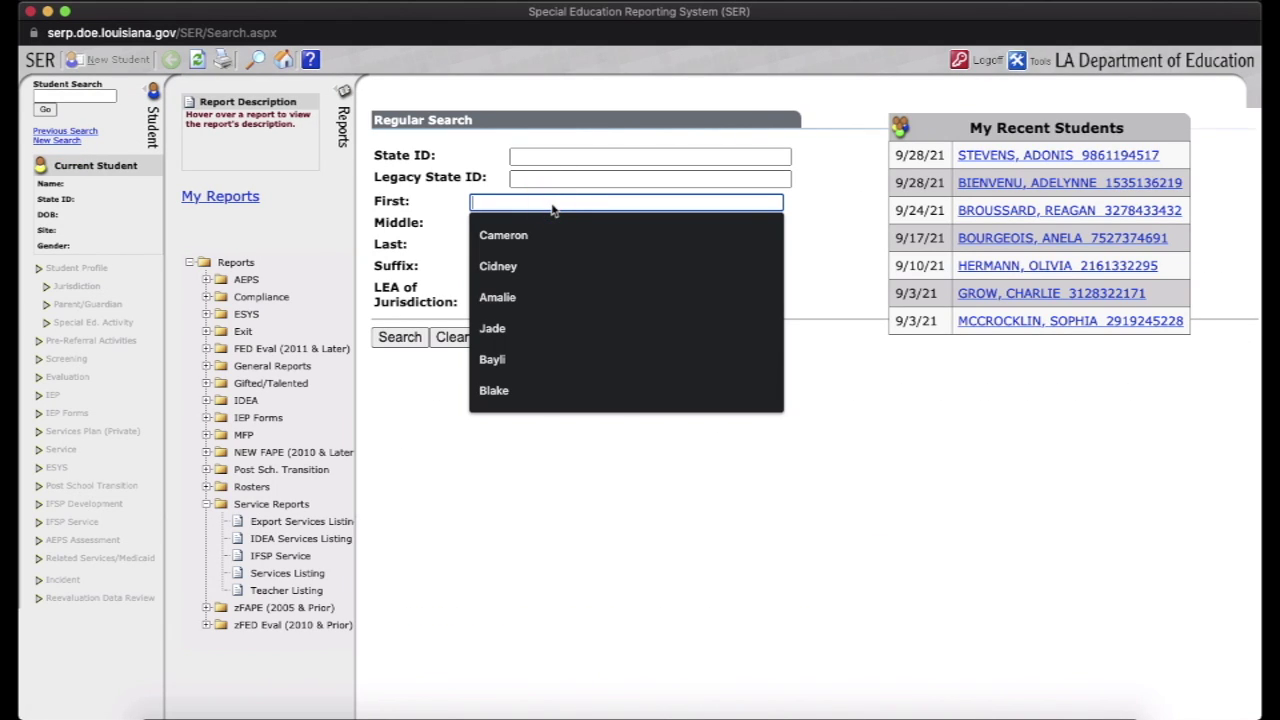
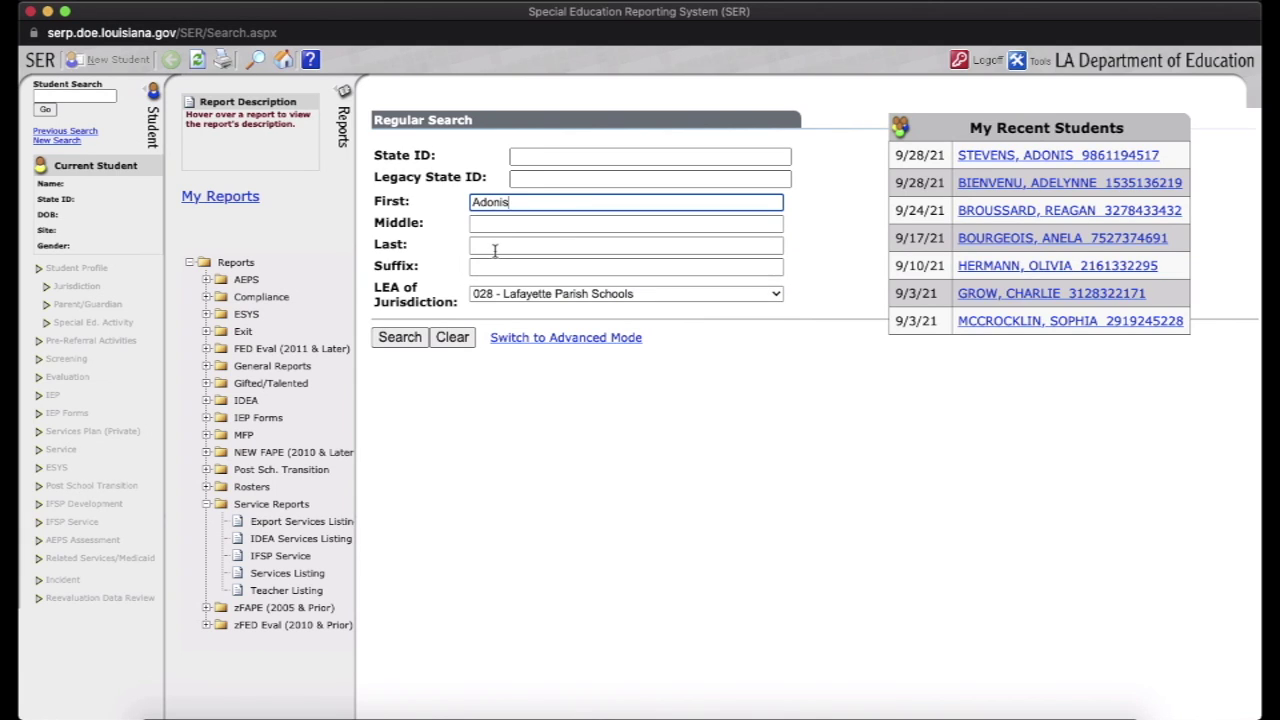
pyautogui.click(496, 247)
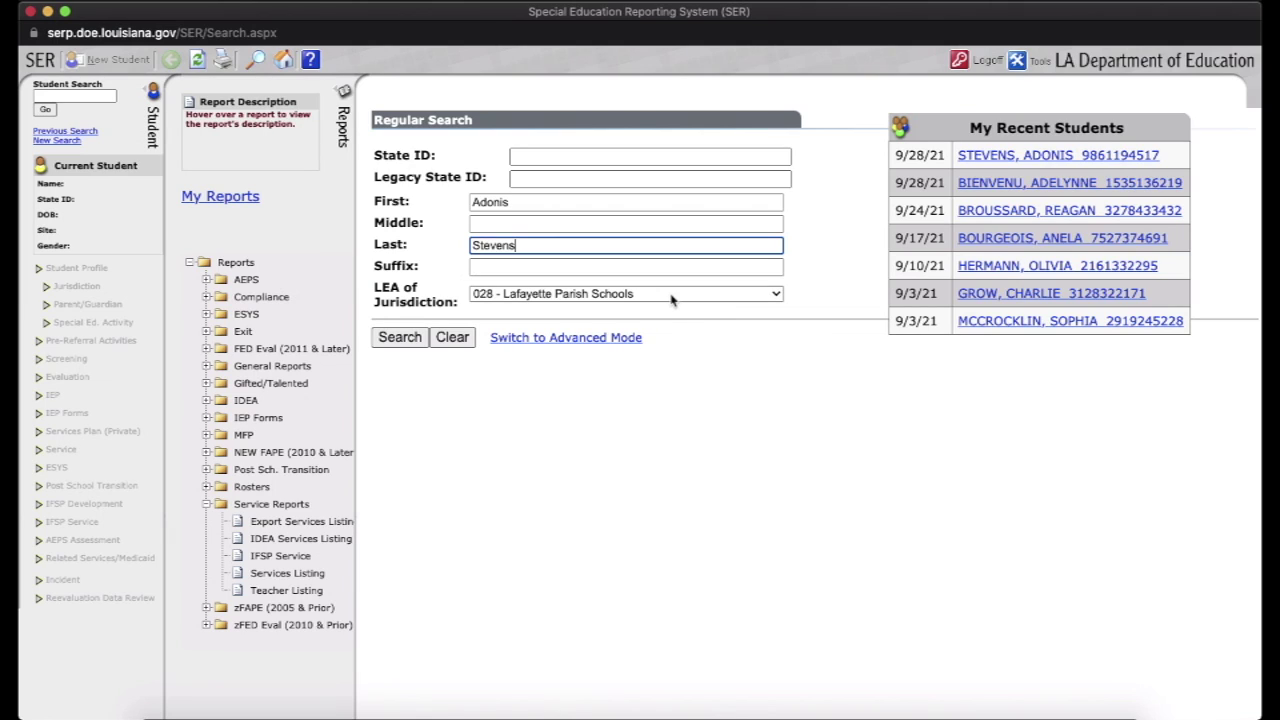
pyautogui.press('Return')
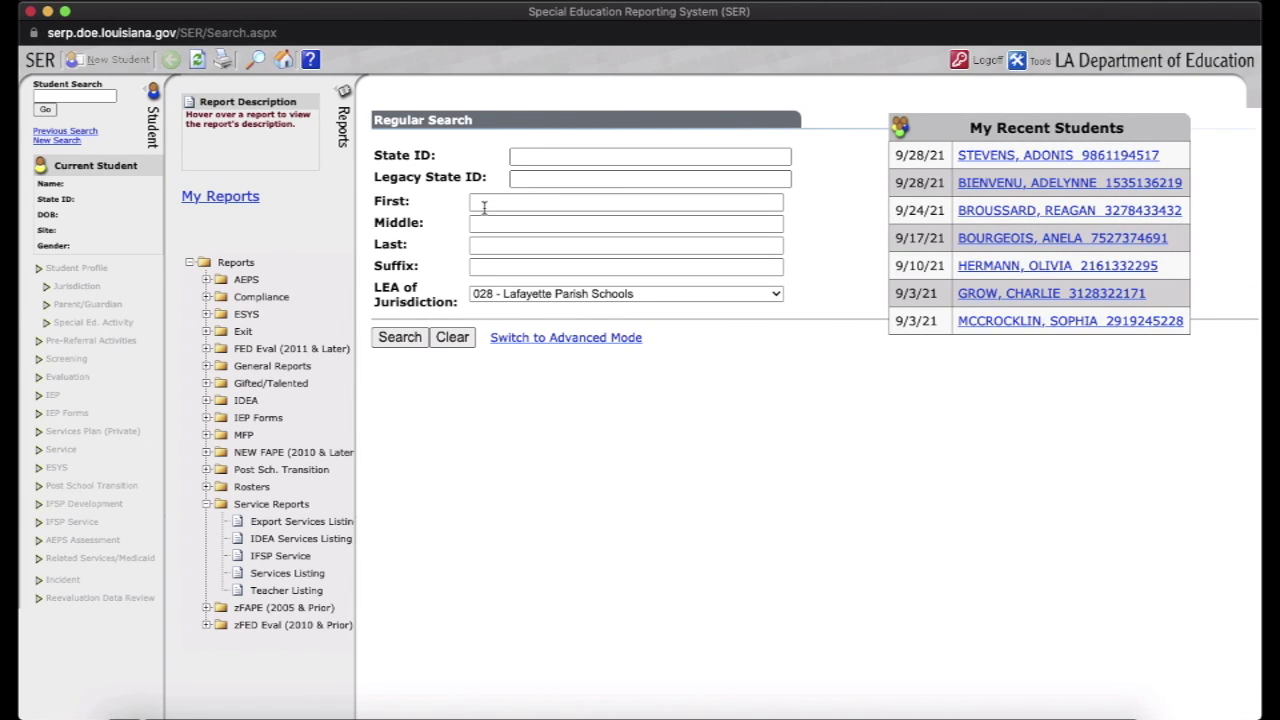
pyautogui.click(515, 204)
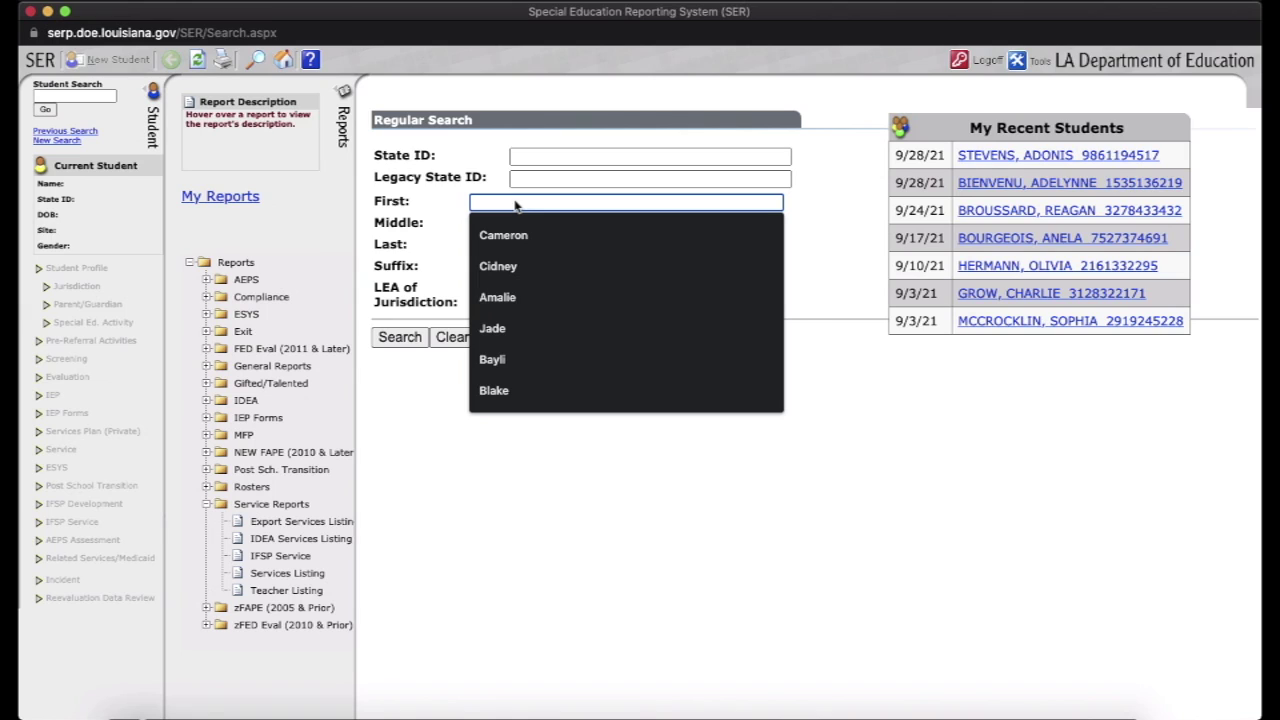
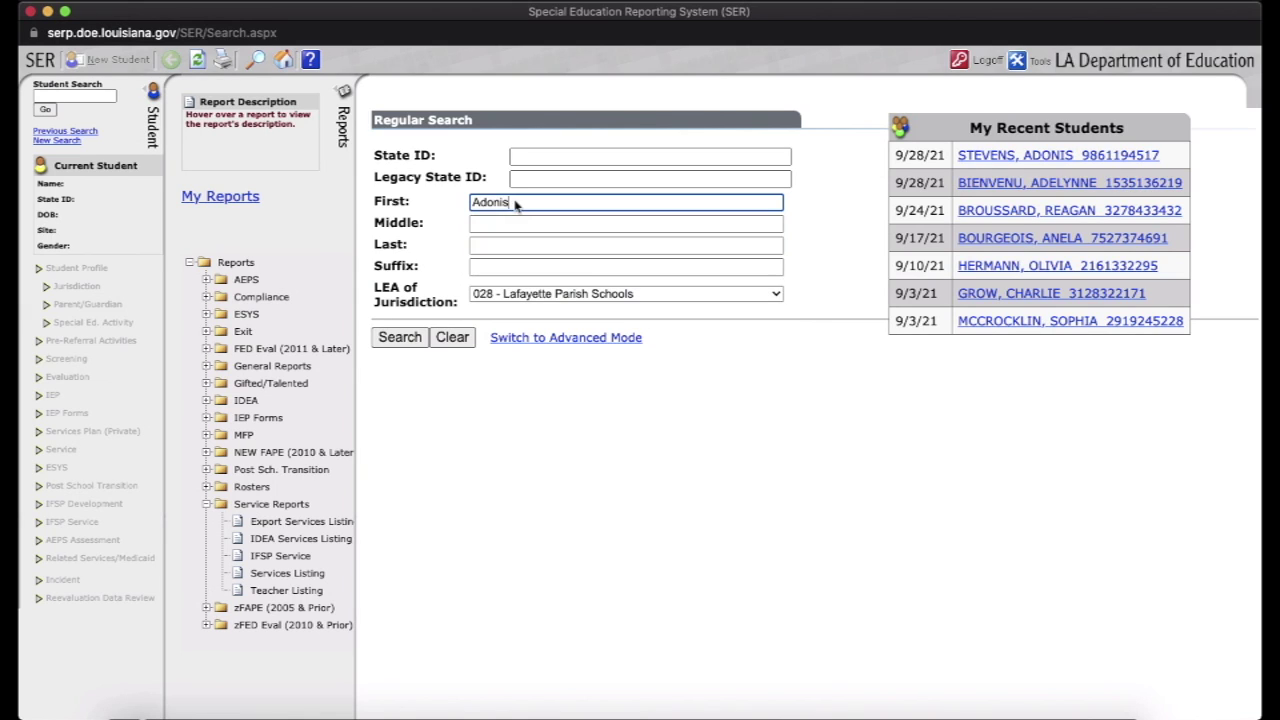
pyautogui.click(488, 246)
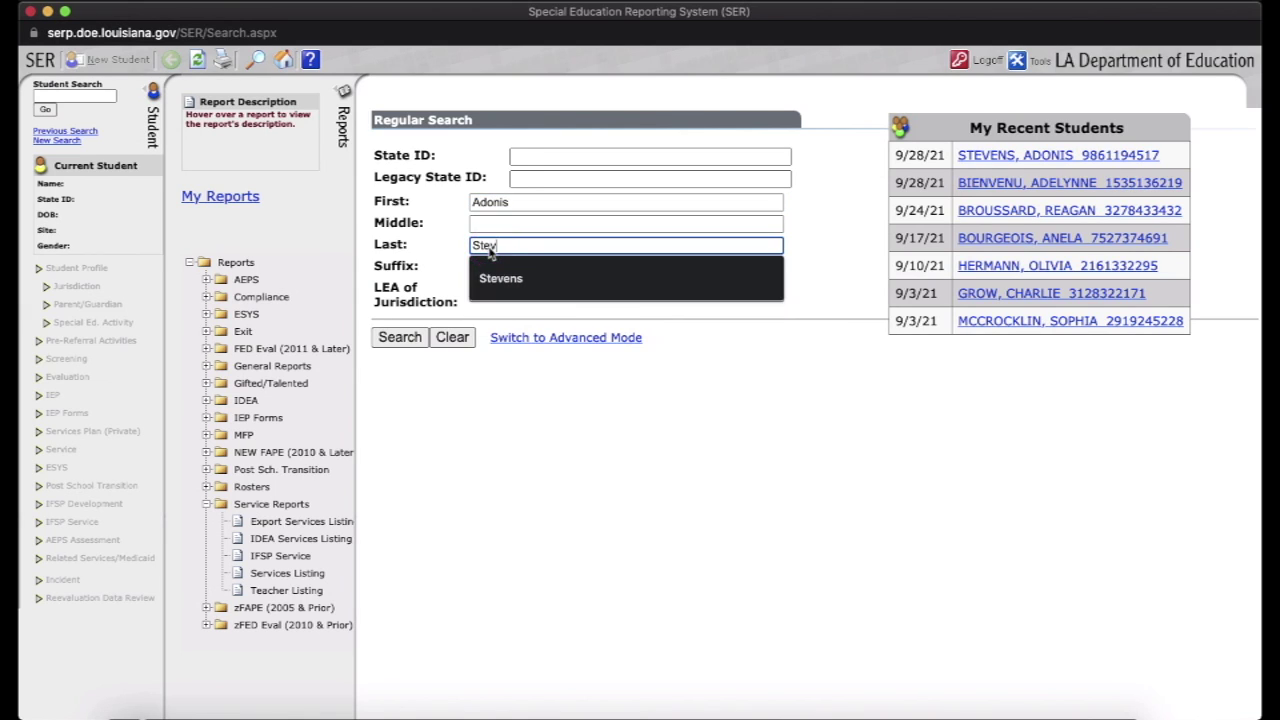
pyautogui.click(403, 342)
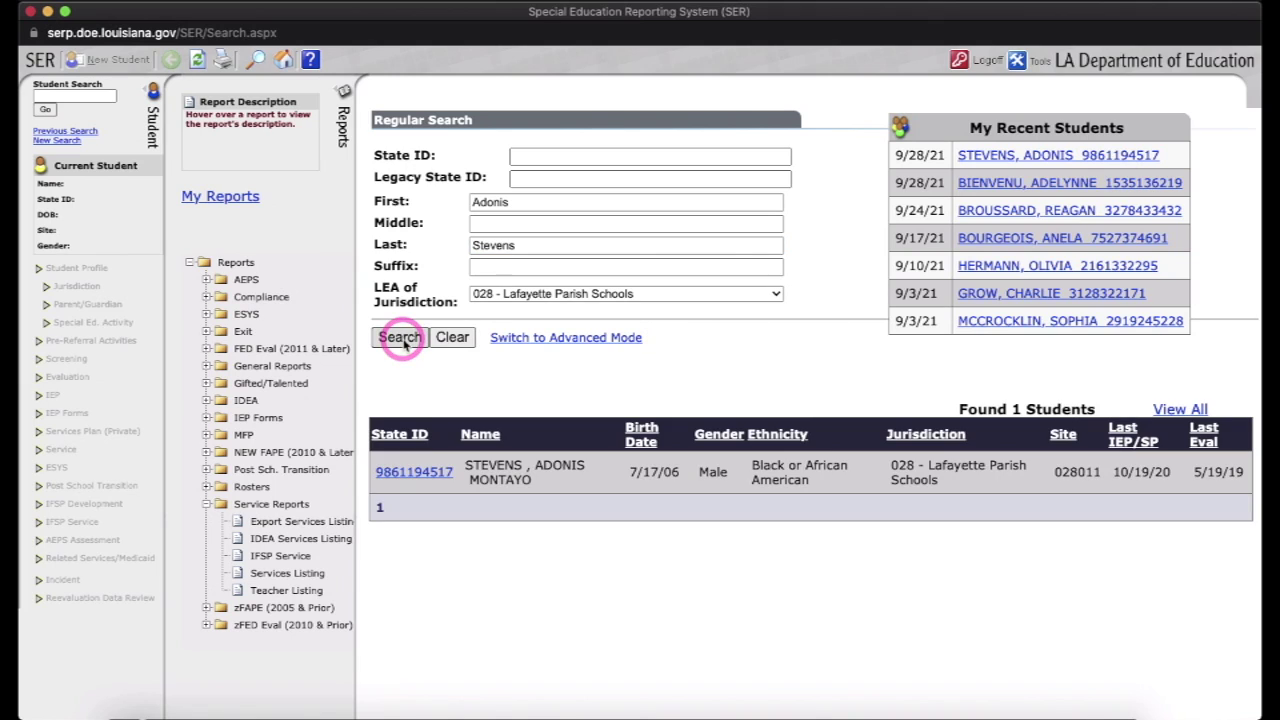
# Open the matched student's profile via the State ID link and highlight the record creation date
pyautogui.click(415, 472)
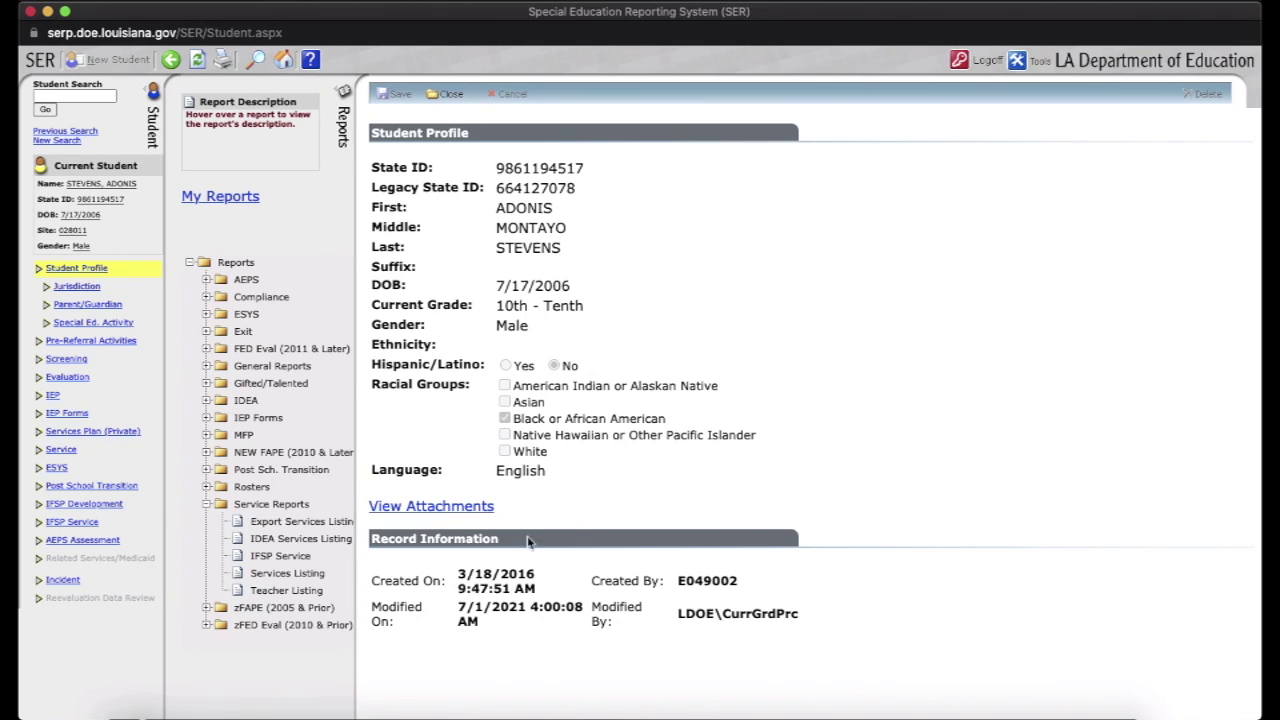
pyautogui.click(467, 577)
pyautogui.moveTo(467, 577); pyautogui.dragTo(558, 573)
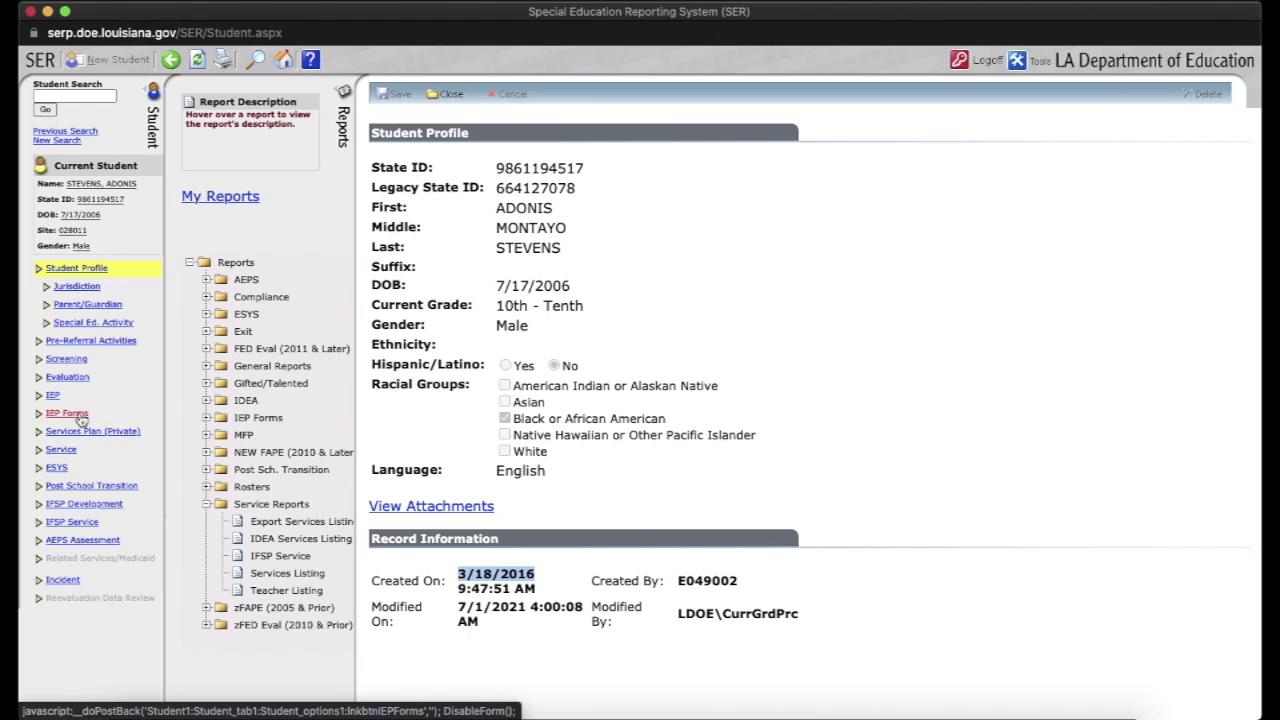
# Open the student's IEP Forms page listing five Gifted/Talented IEPs from 2016–2020
pyautogui.click(82, 418)
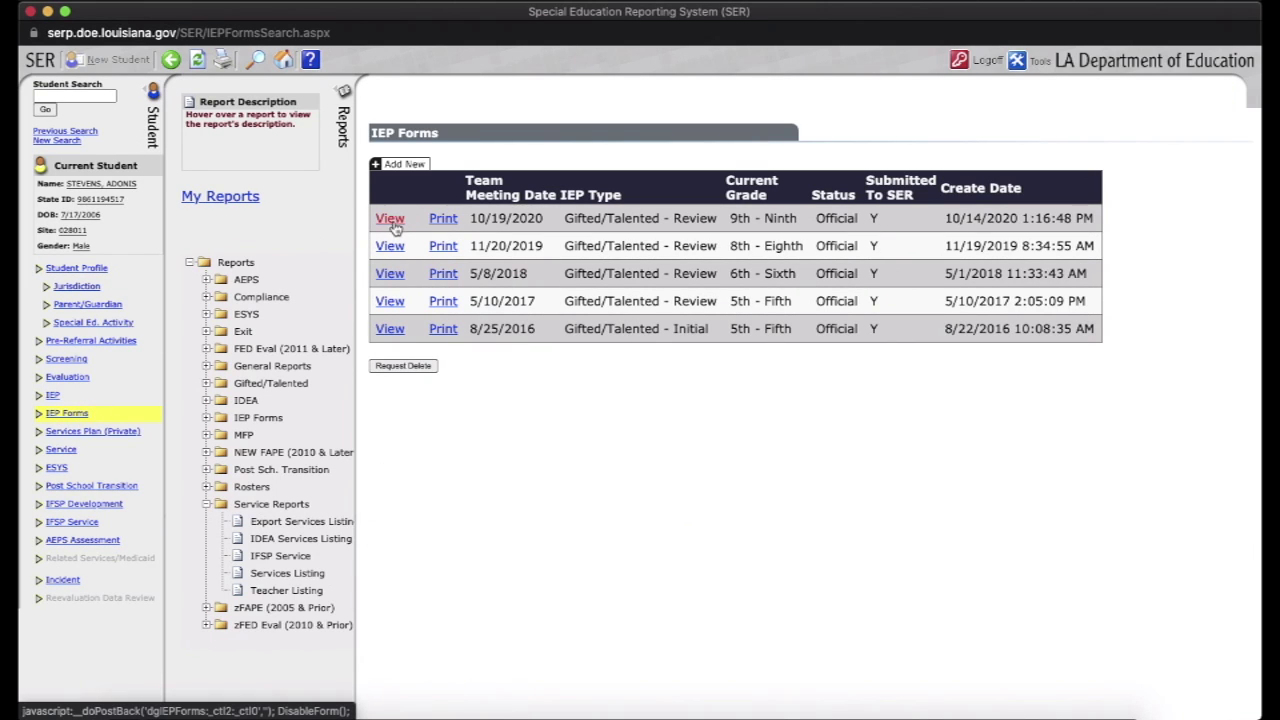
pyautogui.click(396, 228)
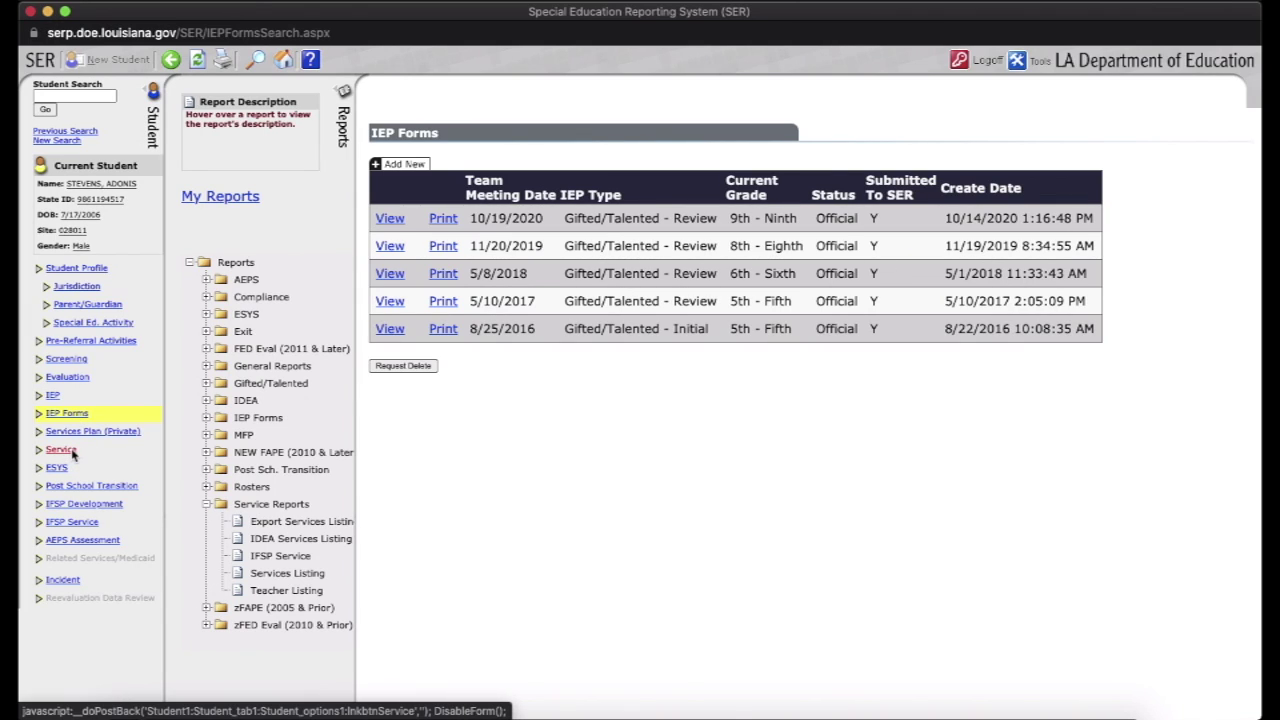
# Open the Service page showing four Special Education Instruction services since 8/25/2016
pyautogui.click(62, 451)
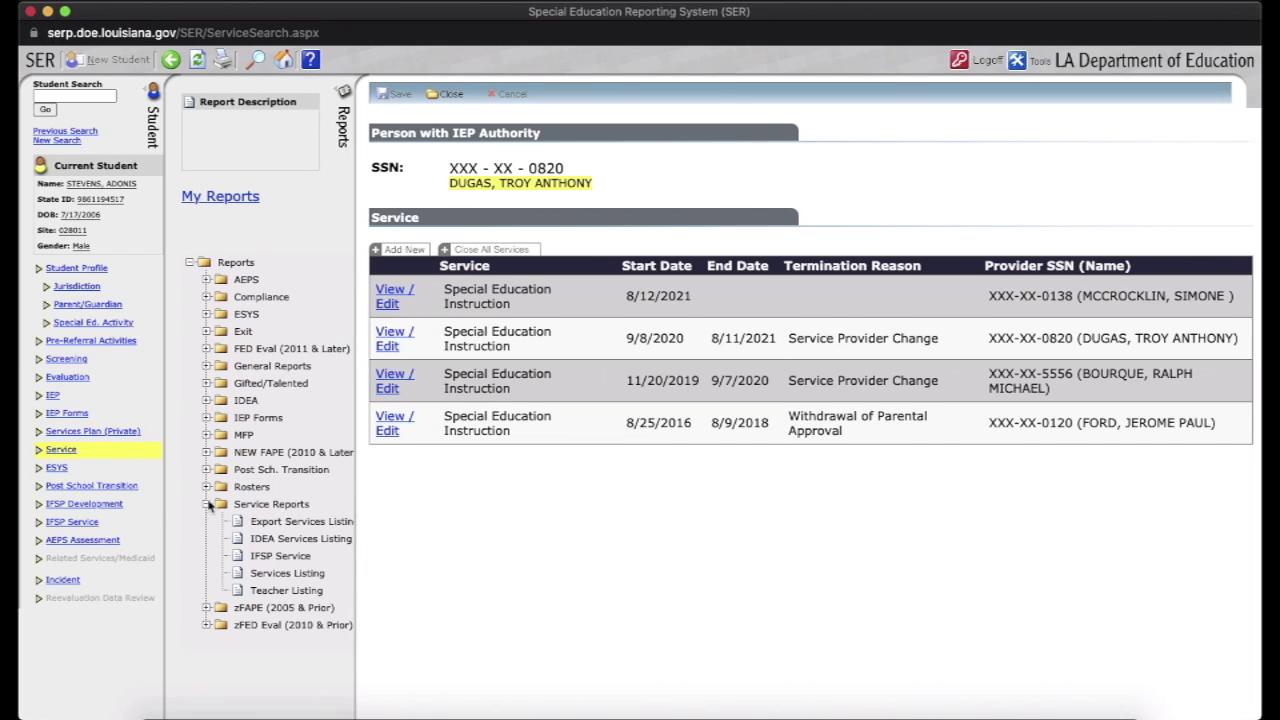
# Collapse and re-expand the Service Reports folder, then select the Teacher Listing report
pyautogui.click(207, 504)
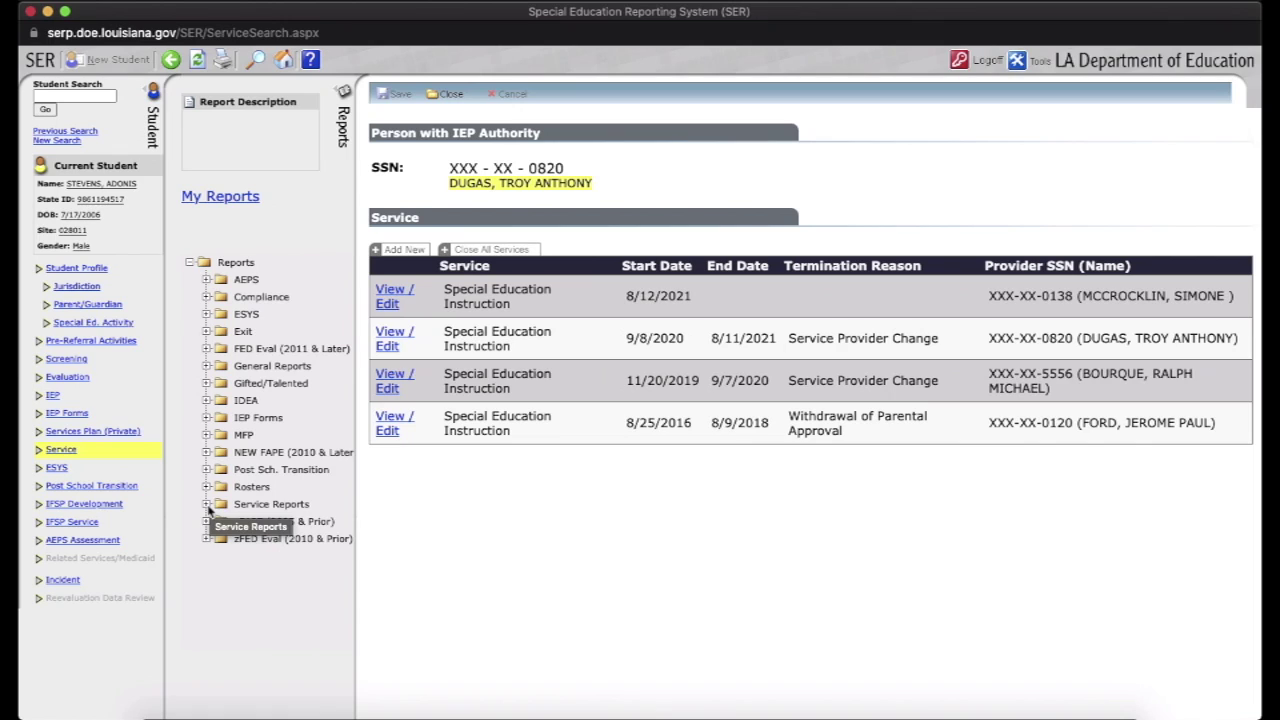
pyautogui.click(207, 505)
pyautogui.click(286, 590)
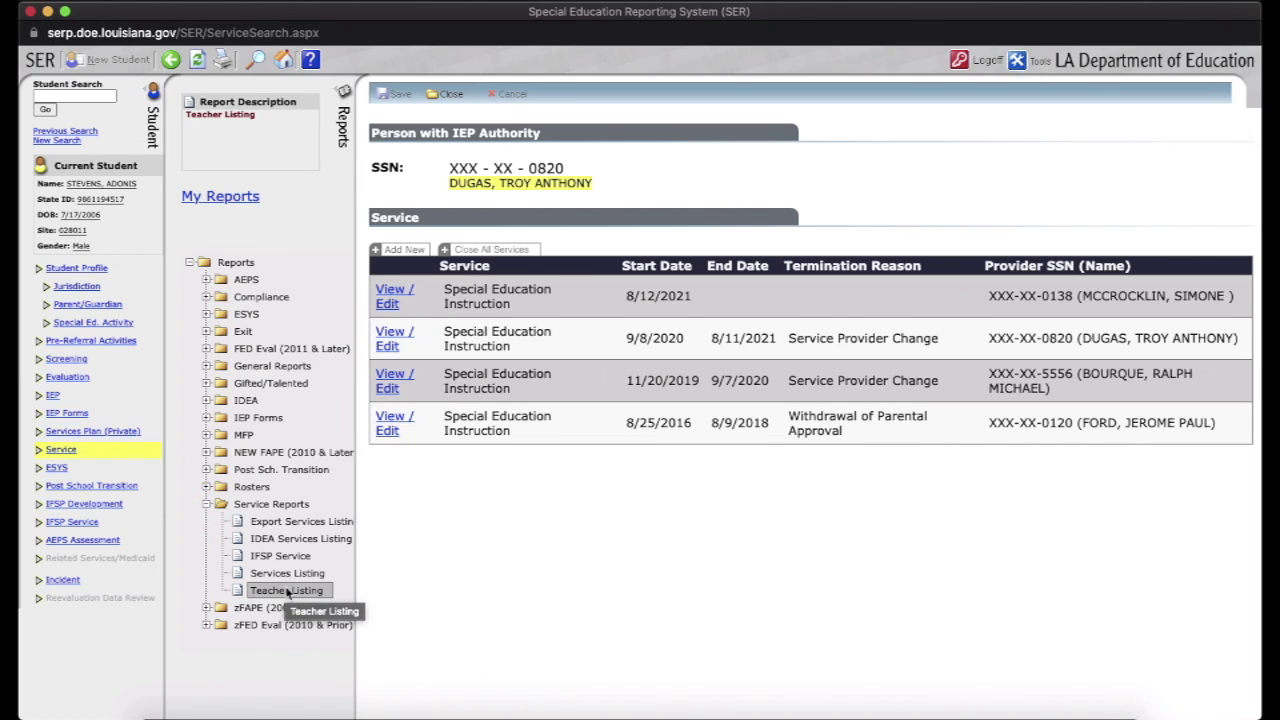
# Add a Teacher Listing report described '9/28' in PDF format to My Reports
pyautogui.click(287, 591)
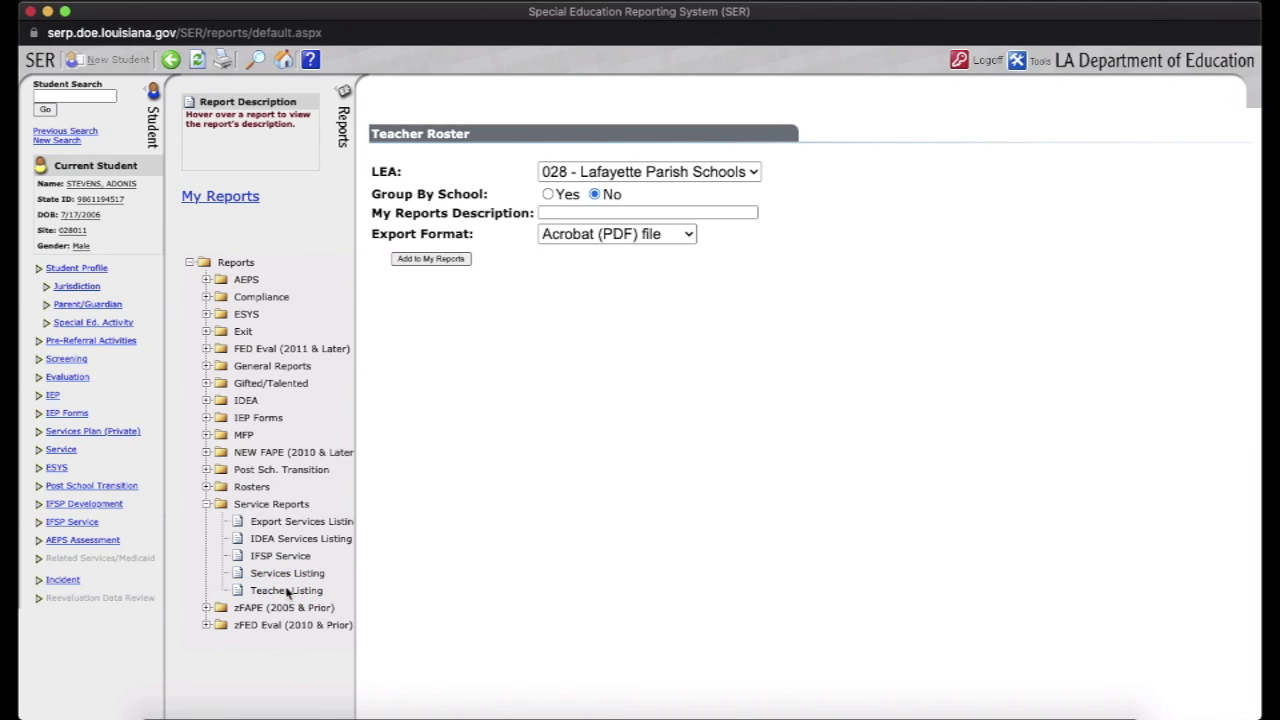
pyautogui.click(590, 213)
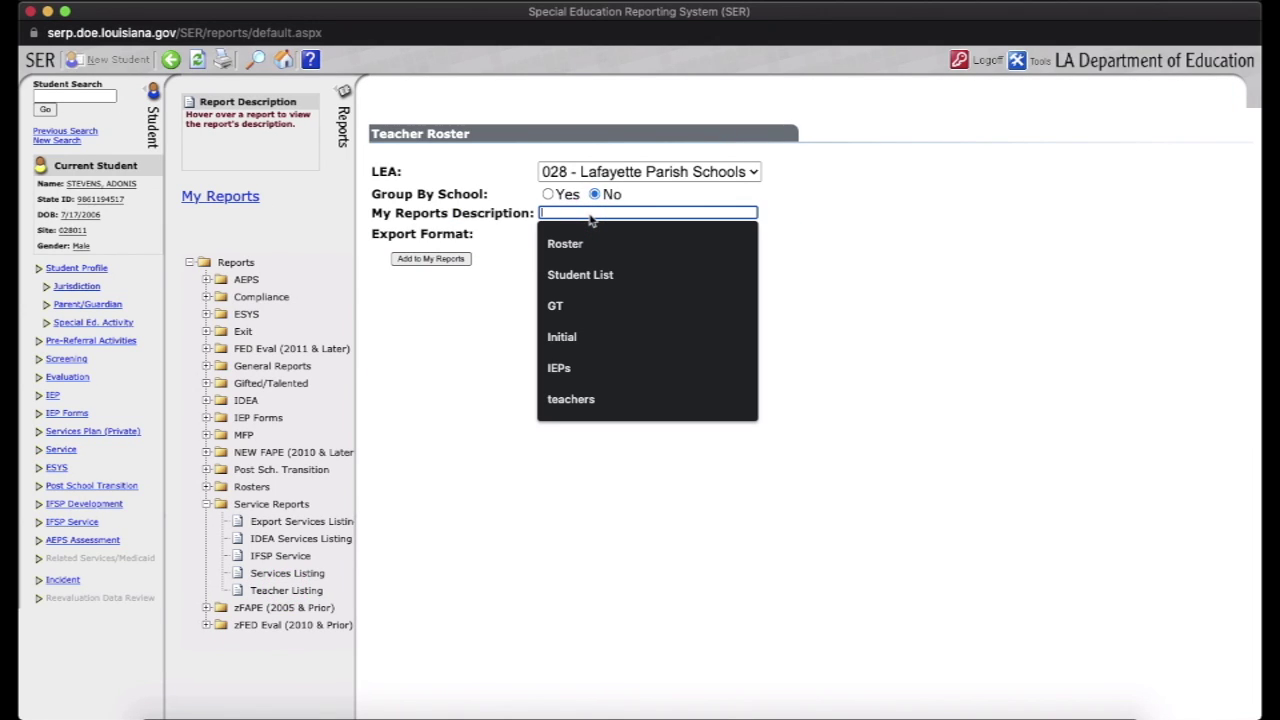
pyautogui.write('9')
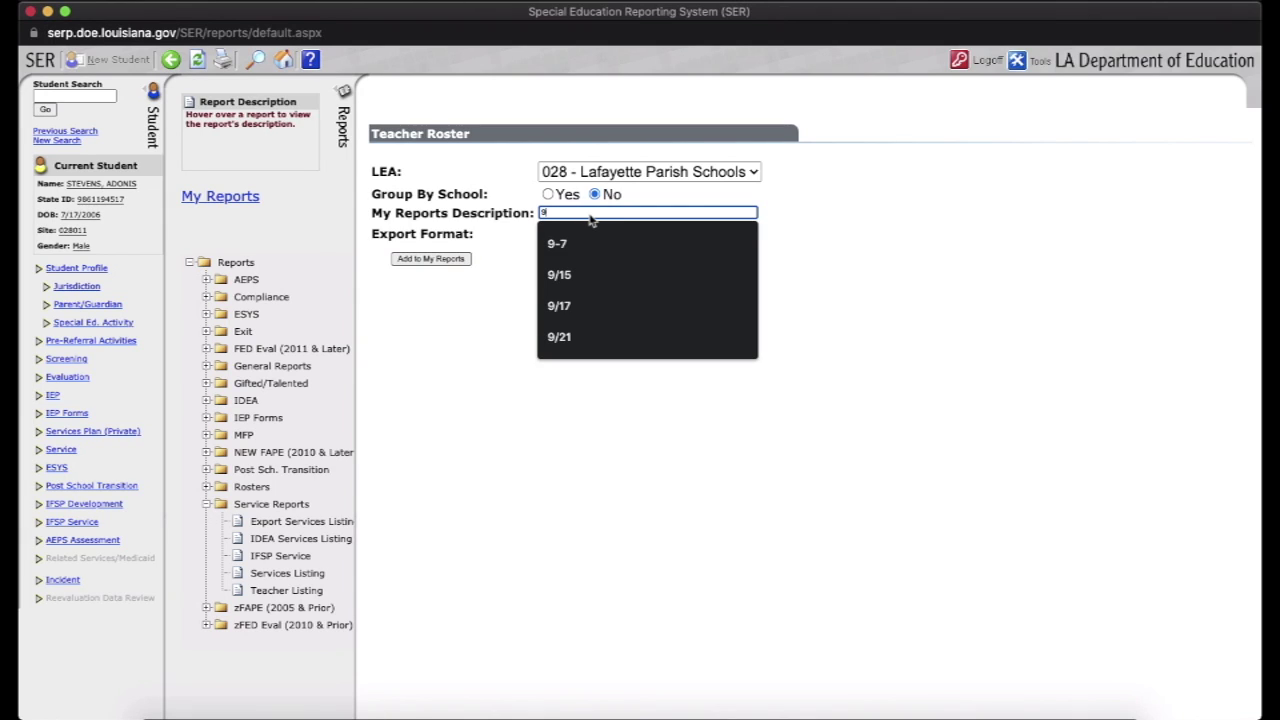
pyautogui.write('/28')
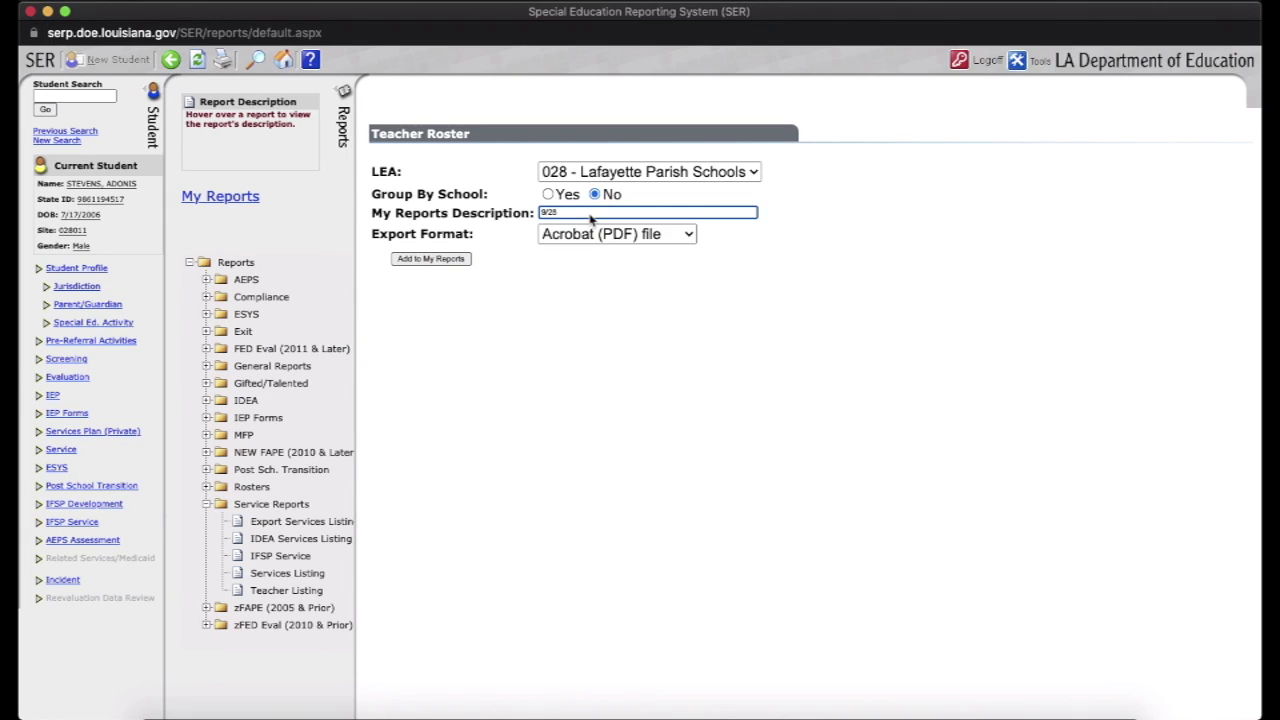
pyautogui.click(440, 260)
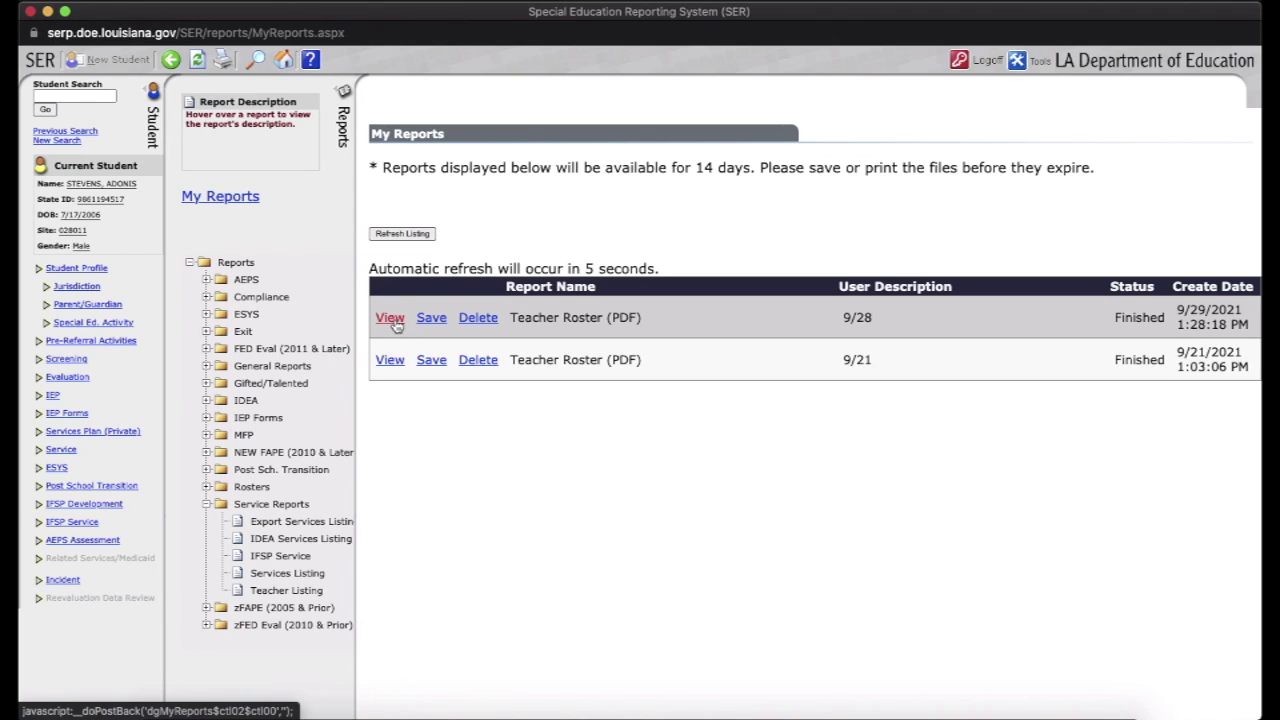
# Open the finished 9/28 Teacher Roster PDF, enlarge its window, and scroll the page thumbnails
pyautogui.click(392, 319)
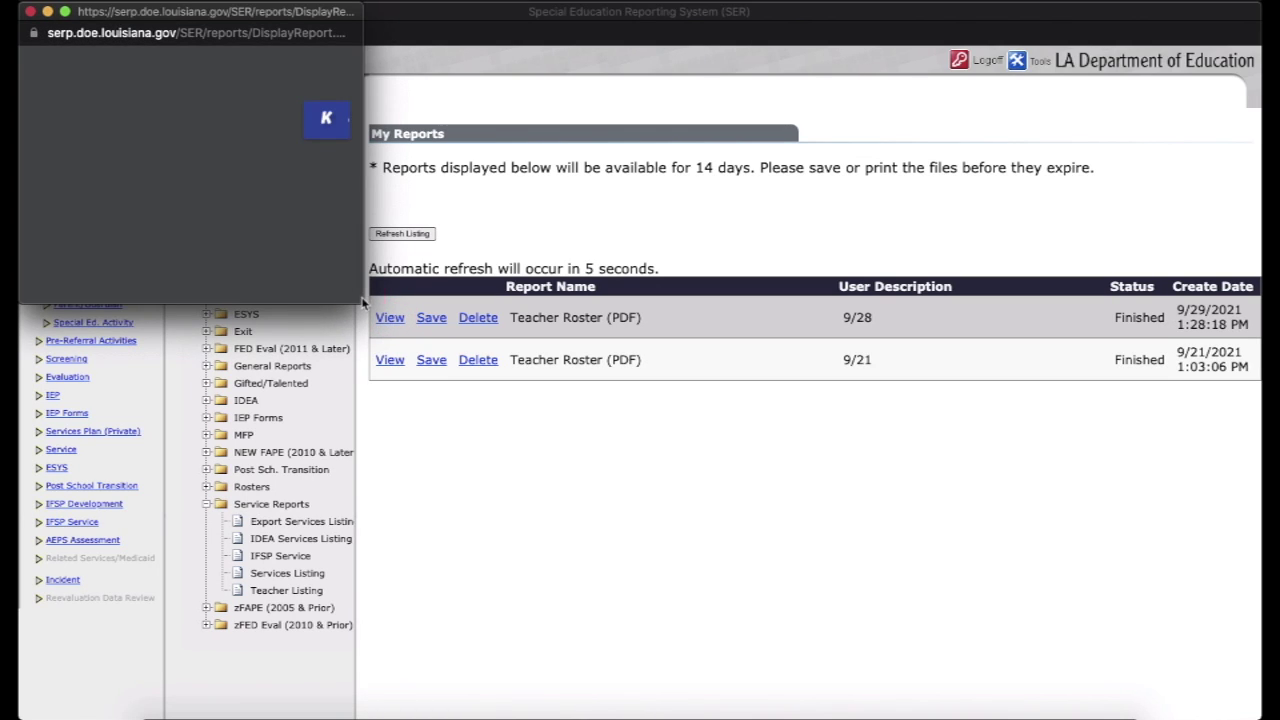
pyautogui.moveTo(363, 302); pyautogui.dragTo(903, 662)
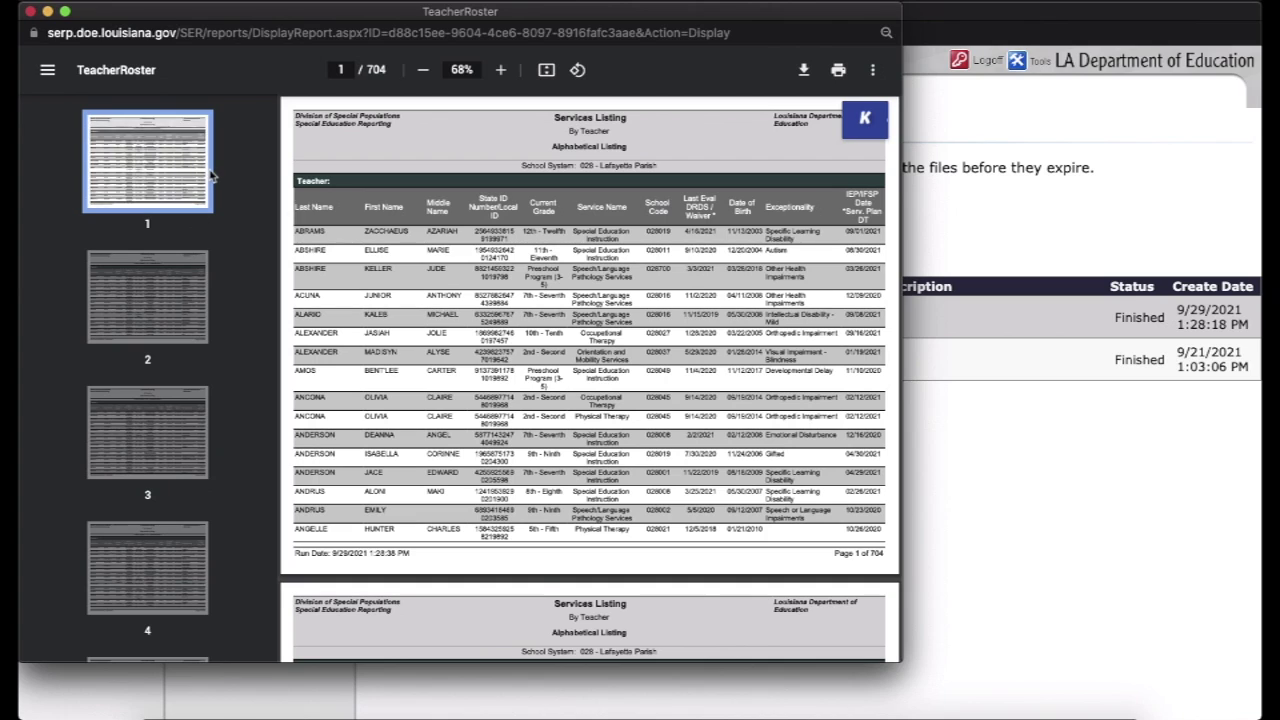
pyautogui.scroll(-15, 194, 171)
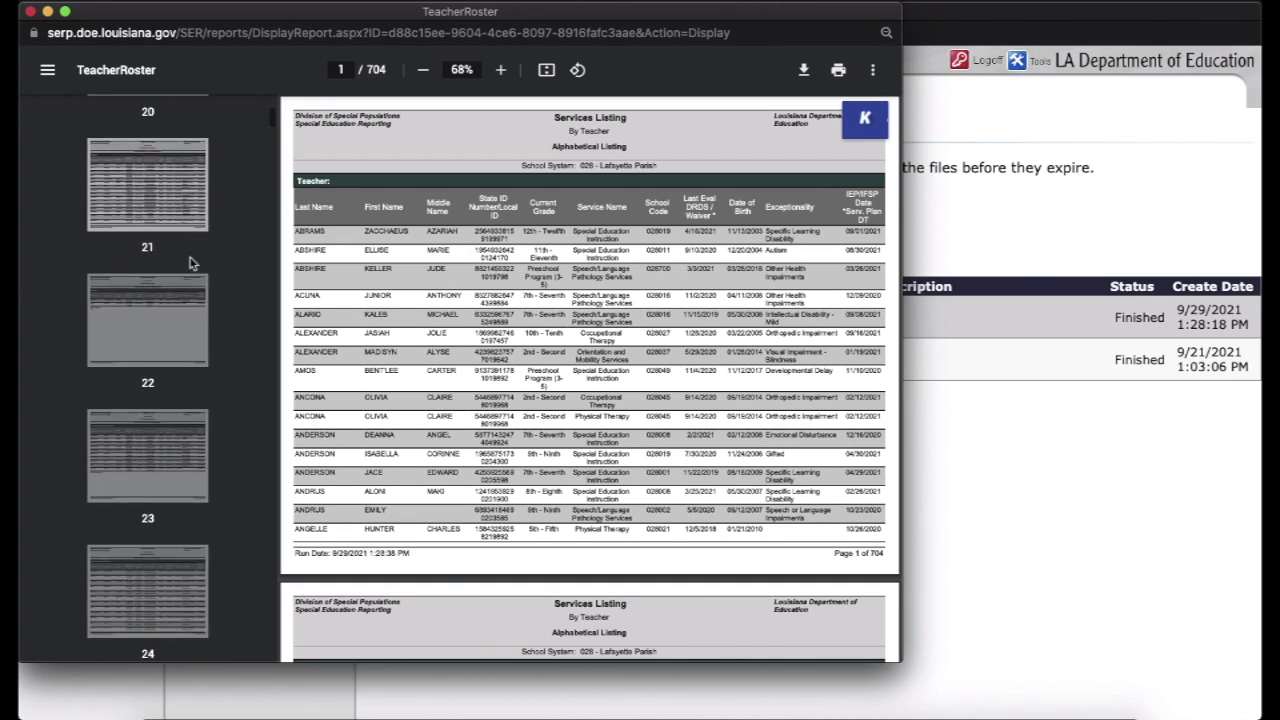
pyautogui.scroll(-20, 193, 263)
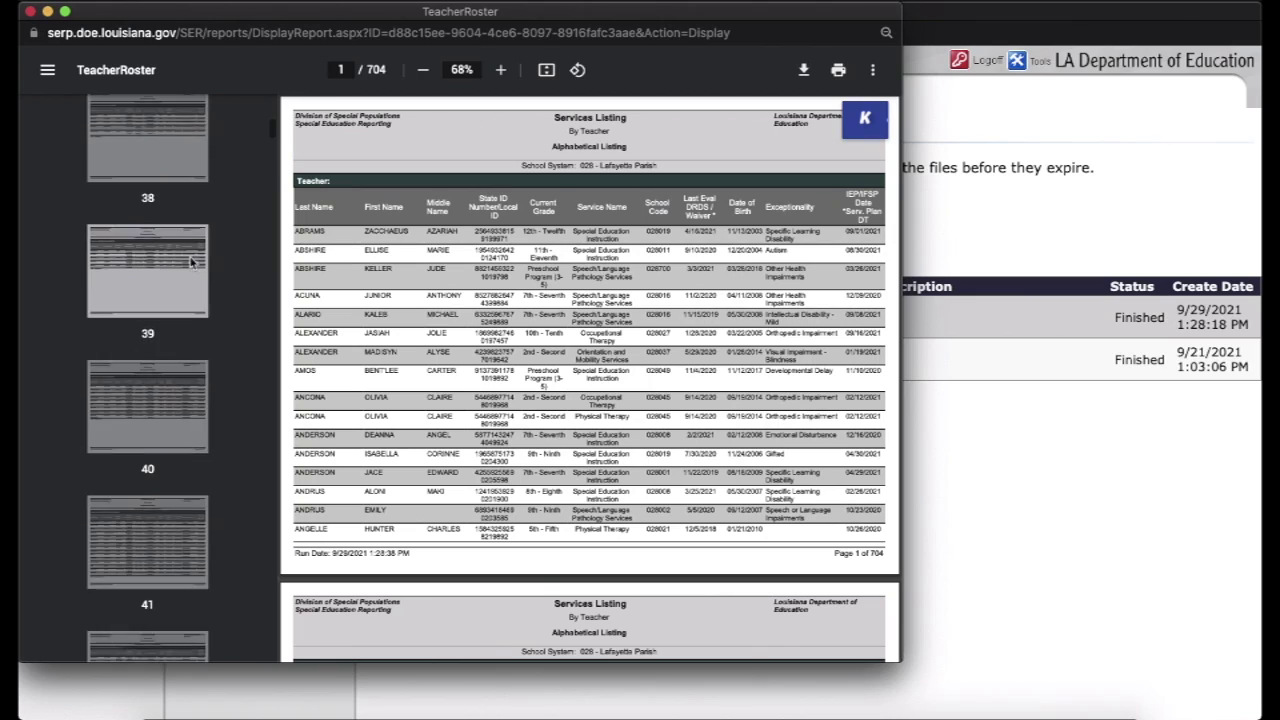
pyautogui.scroll(-20, 448, 254)
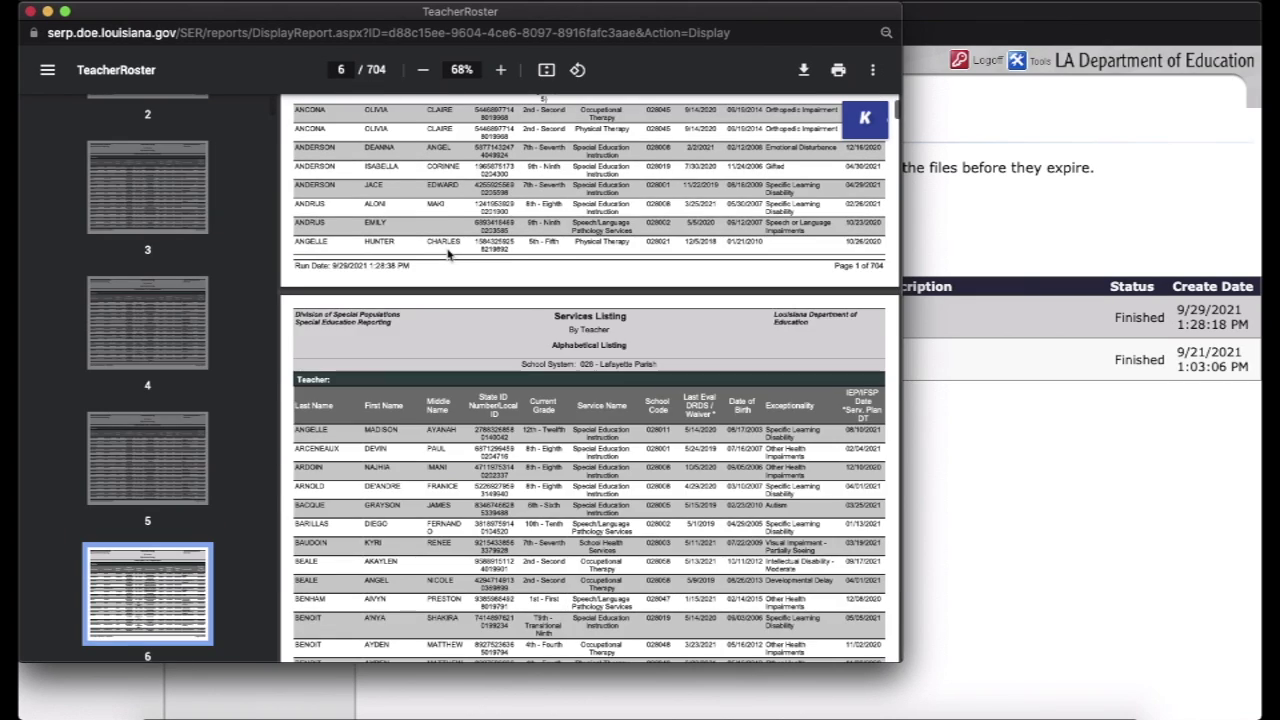
pyautogui.scroll(-15, 448, 254)
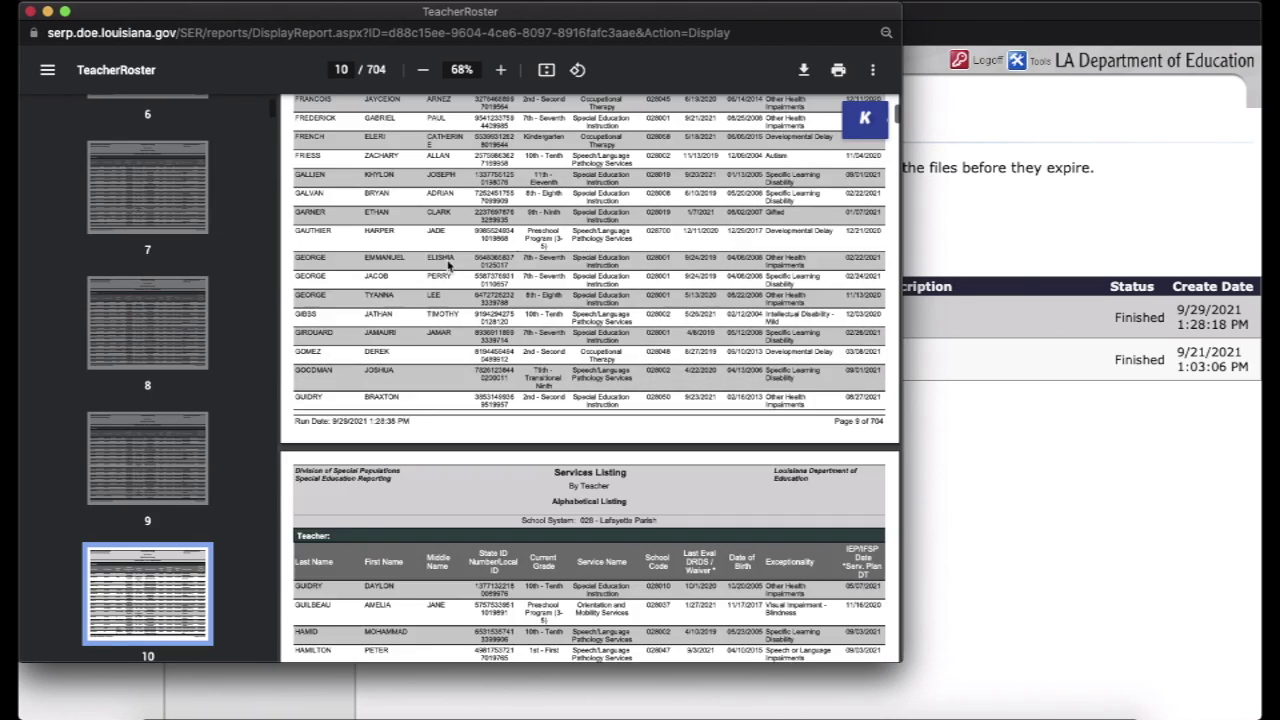
pyautogui.scroll(-10, 448, 262)
pyautogui.scroll(-8, 198, 346)
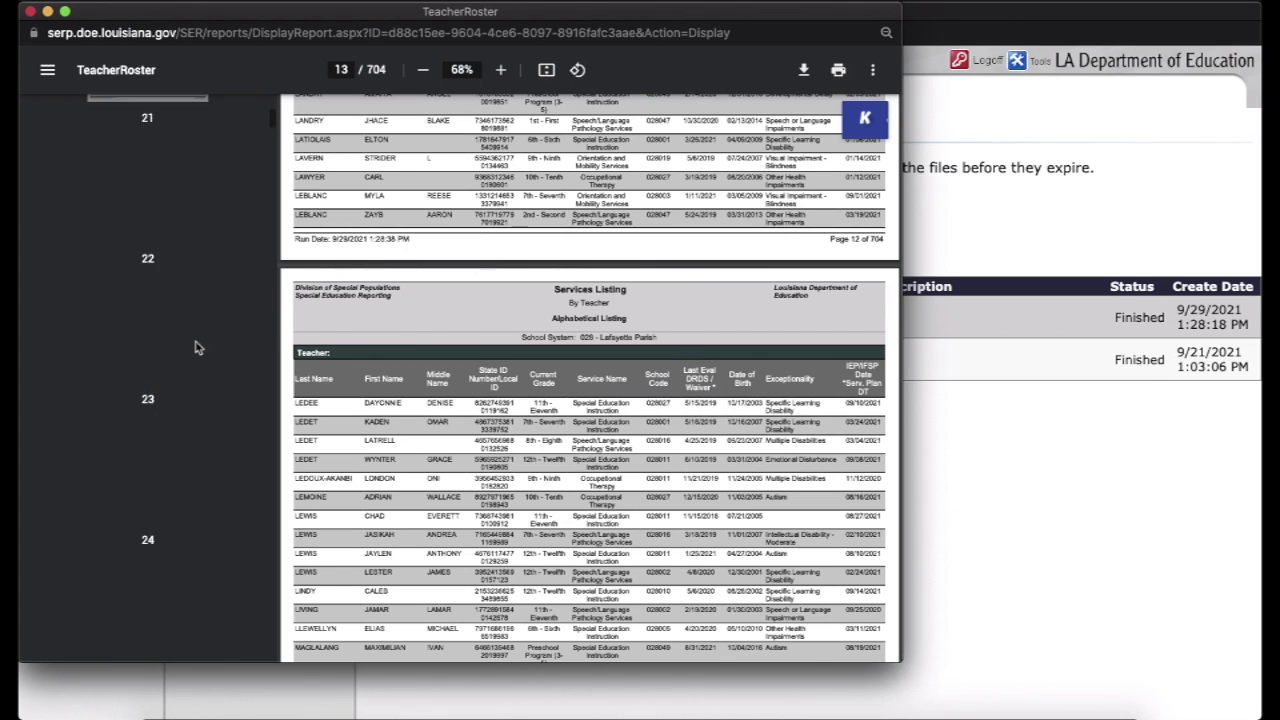
pyautogui.scroll(-20, 198, 348)
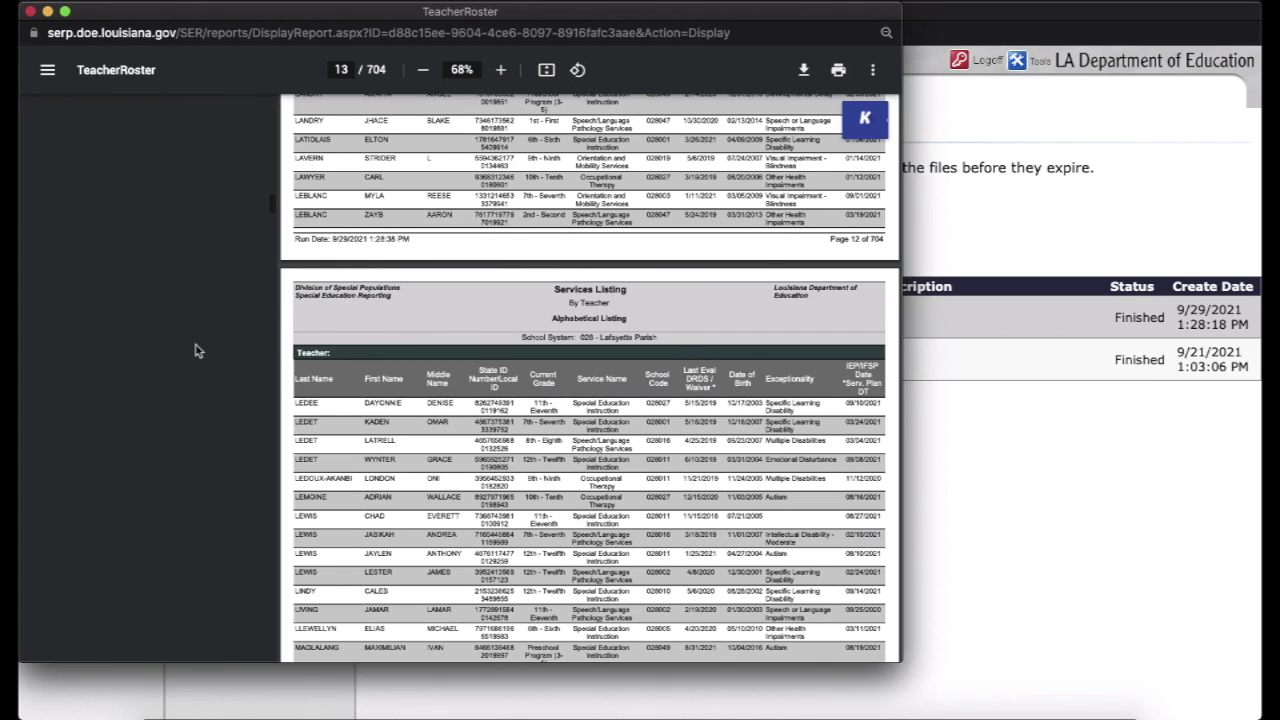
pyautogui.scroll(-20, 197, 350)
pyautogui.scroll(-5, 162, 493)
# Browse the thumbnails from page 411 toward the teacher's roster pages
pyautogui.click(147, 472)
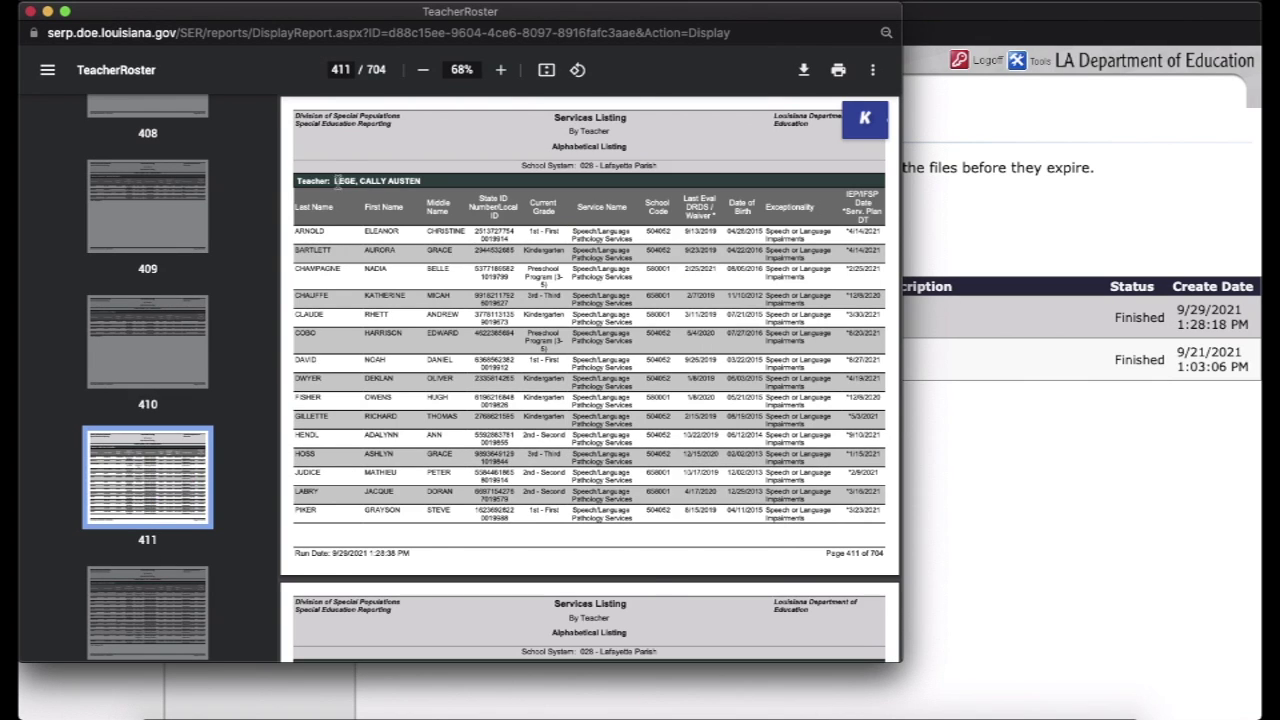
pyautogui.click(171, 471)
pyautogui.click(171, 474)
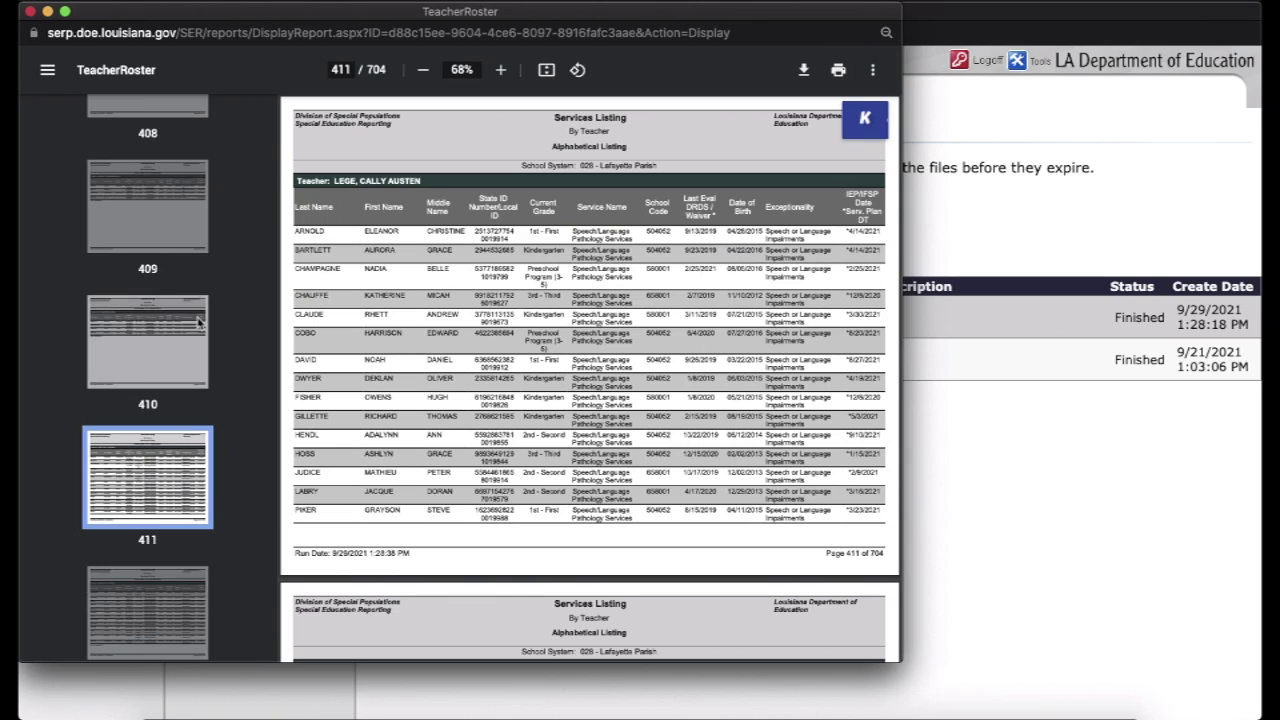
pyautogui.scroll(-15, 194, 320)
pyautogui.click(190, 438)
pyautogui.scroll(-3, 190, 438)
pyautogui.click(163, 571)
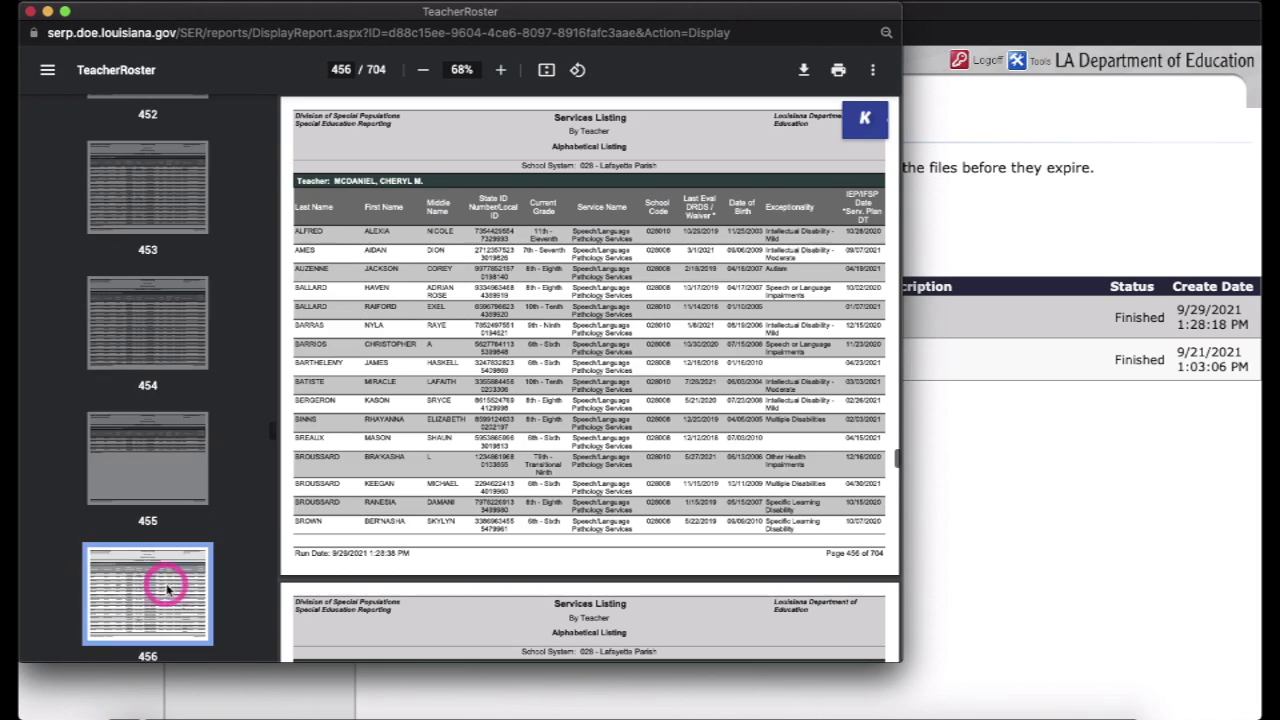
pyautogui.scroll(-2, 171, 408)
pyautogui.click(165, 345)
pyautogui.click(160, 371)
pyautogui.scroll(2, 157, 600)
pyautogui.click(147, 470)
# Go to page 452, where the teacher's roster begins, and bring up the Print dialog
pyautogui.scroll(-3, 184, 235)
pyautogui.click(183, 205)
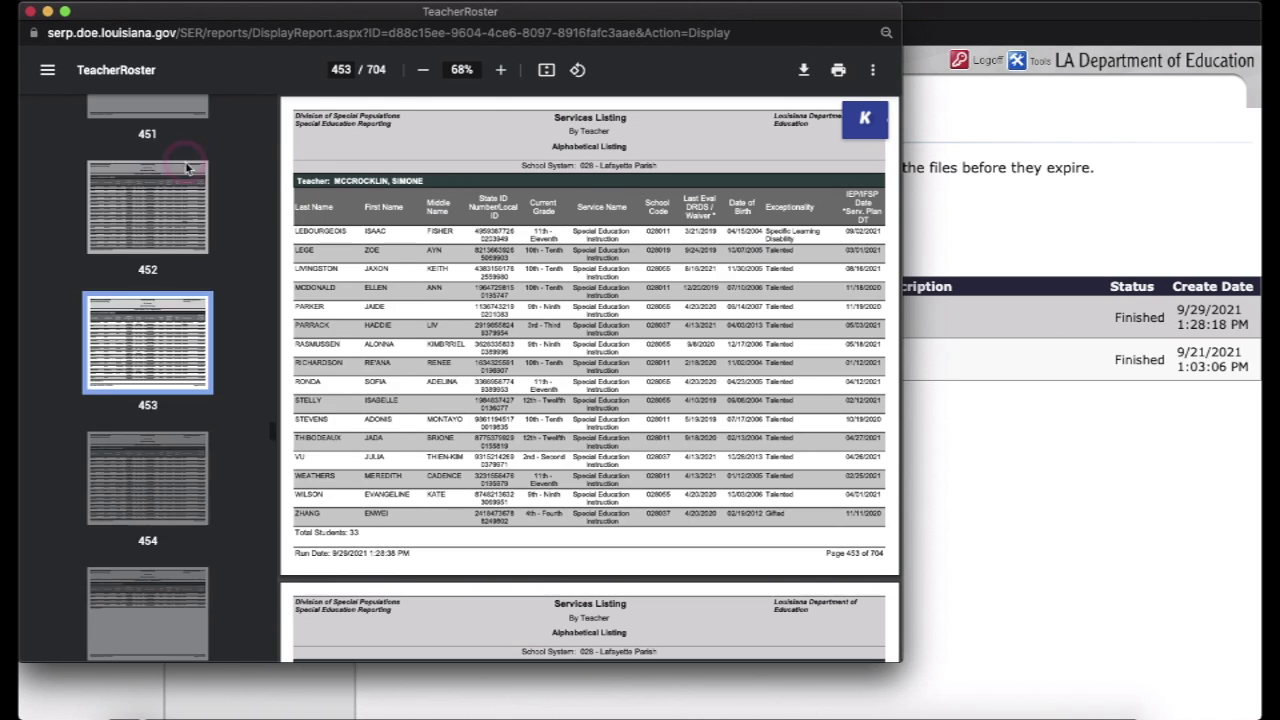
pyautogui.scroll(1, 163, 400)
pyautogui.scroll(-1, 163, 400)
pyautogui.scroll(3, 158, 500)
pyautogui.click(155, 553)
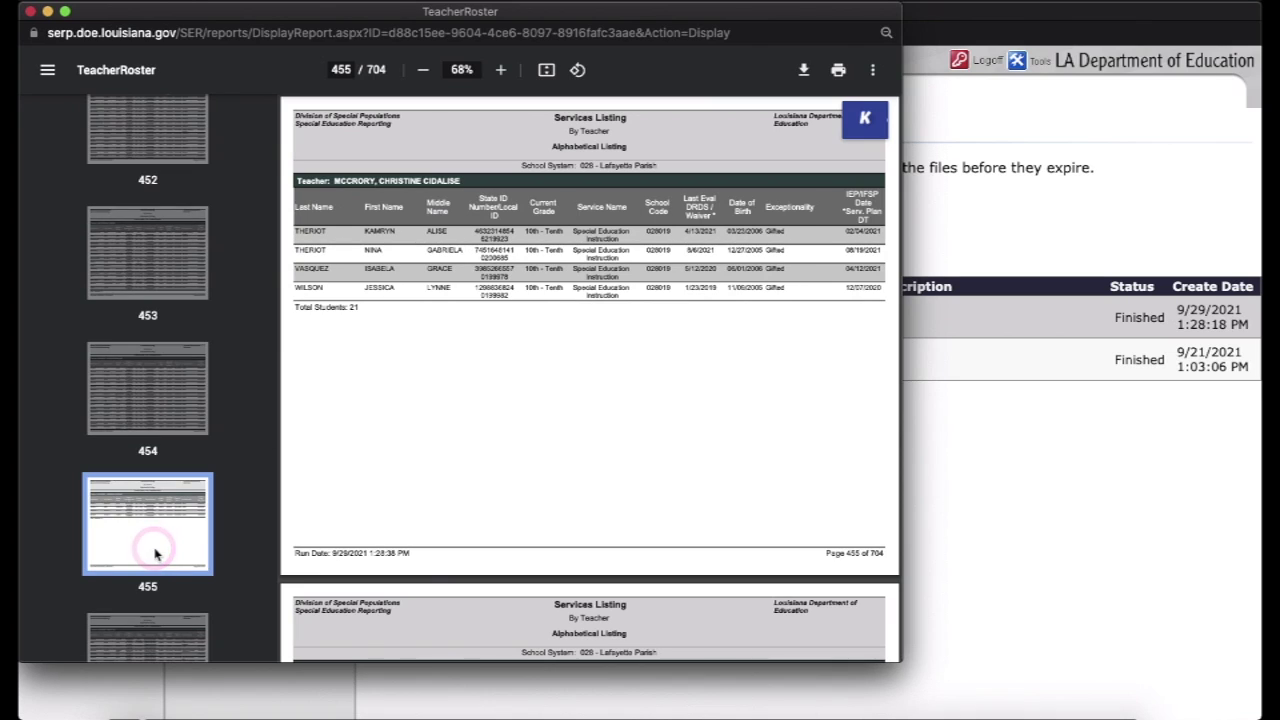
pyautogui.click(163, 402)
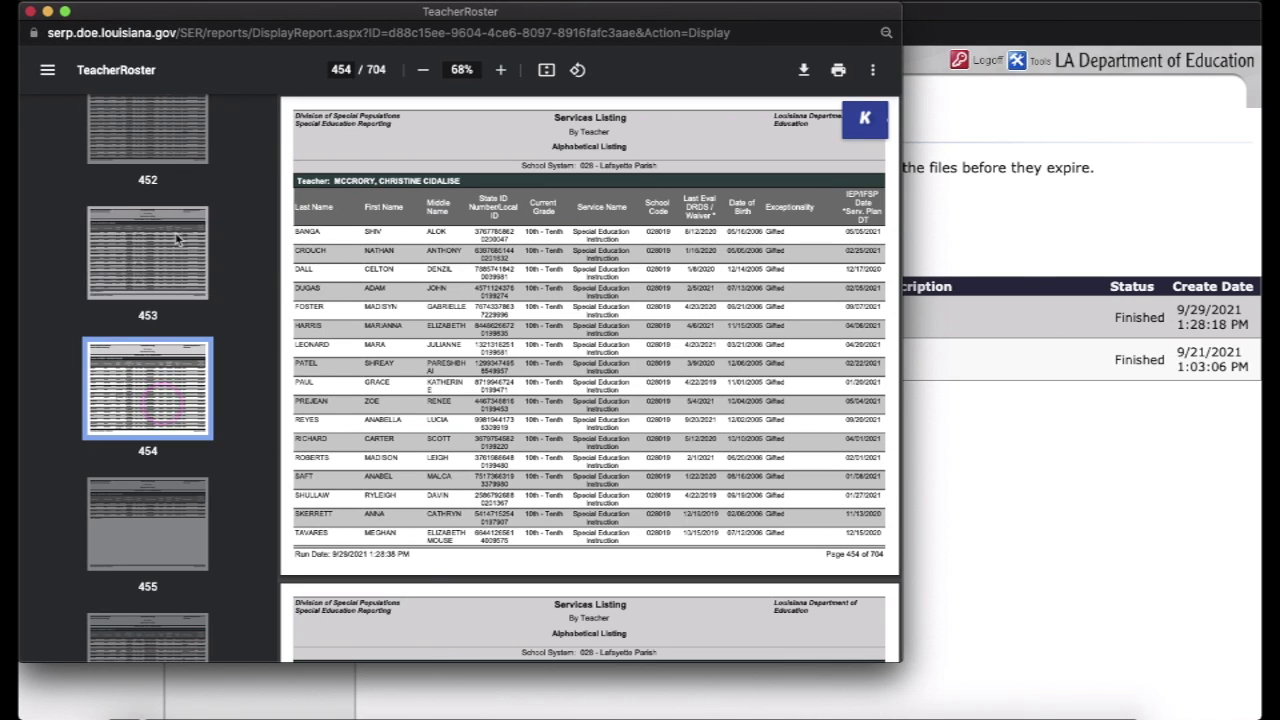
pyautogui.click(172, 234)
pyautogui.scroll(1, 176, 238)
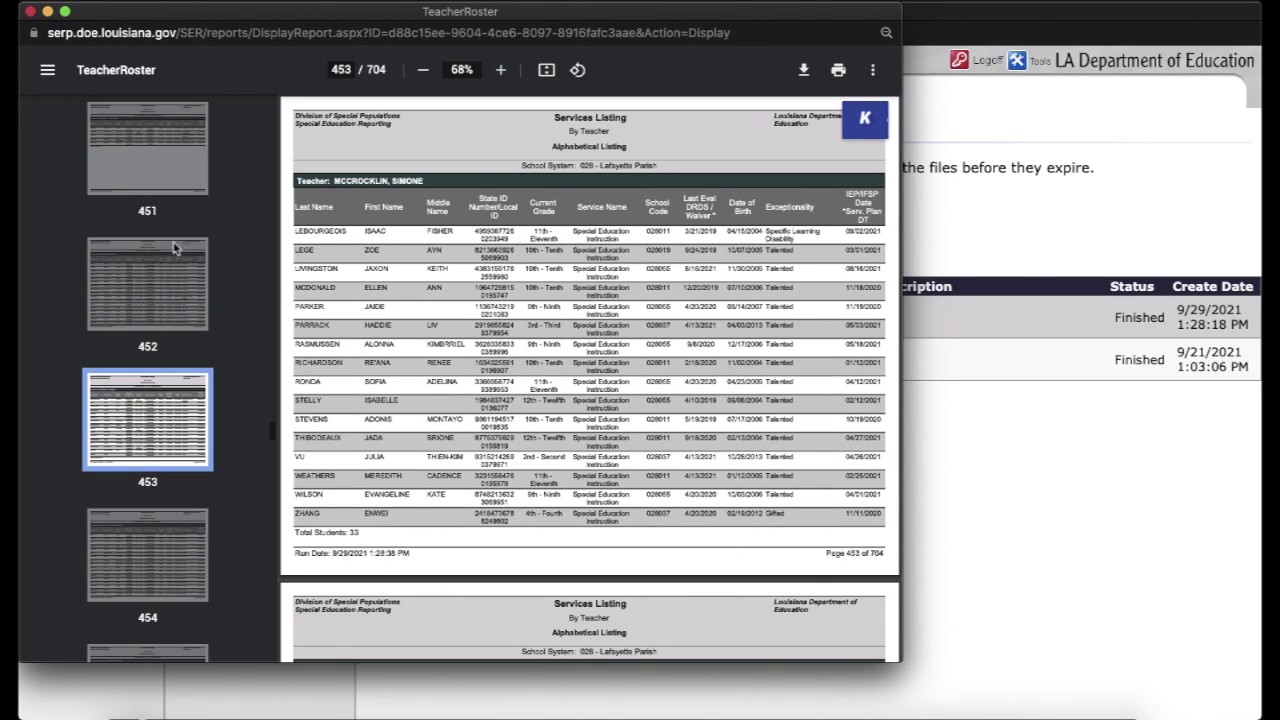
pyautogui.click(160, 284)
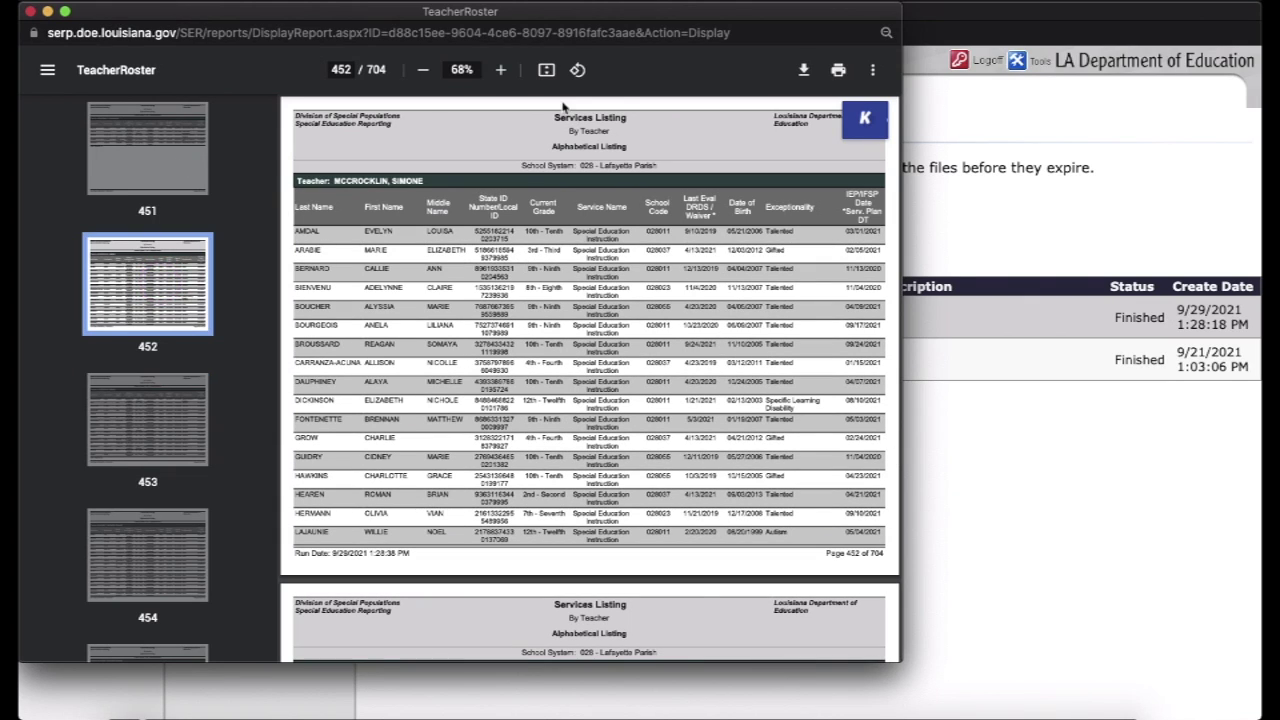
pyautogui.click(838, 72)
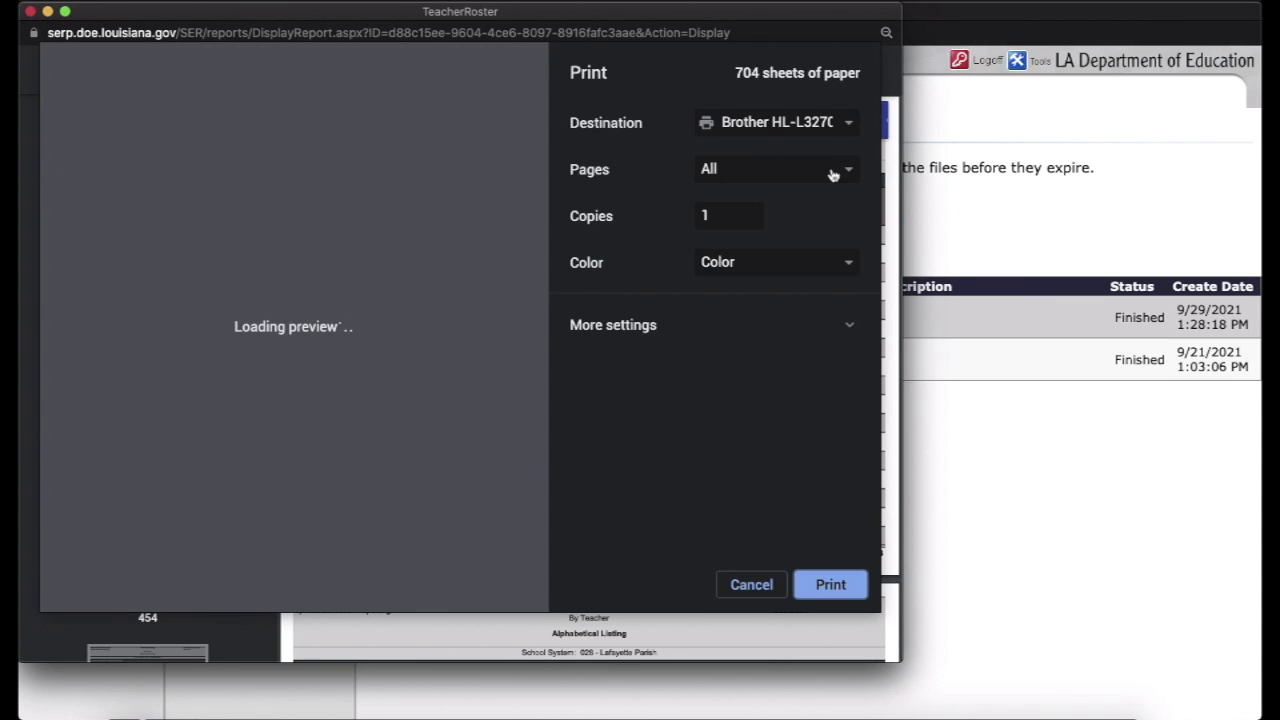
# Print only pages 452-453 of the Teacher Roster using a custom page range
pyautogui.click(848, 170)
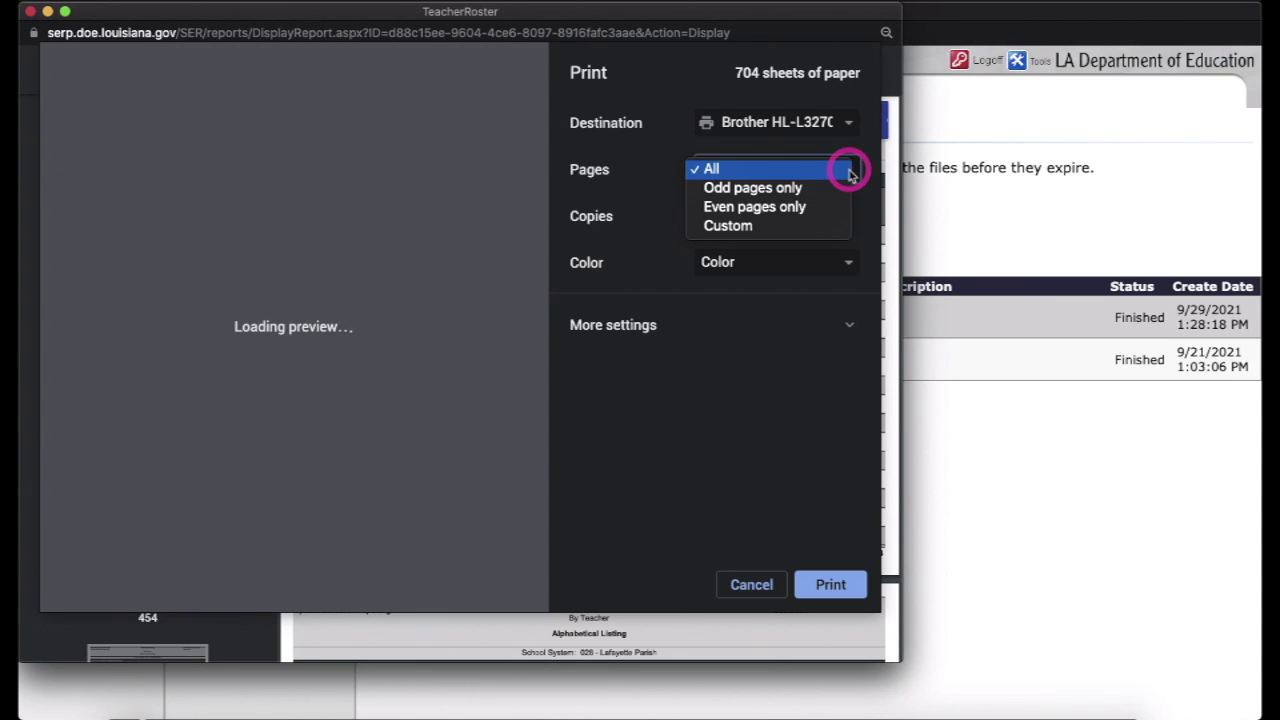
pyautogui.click(766, 225)
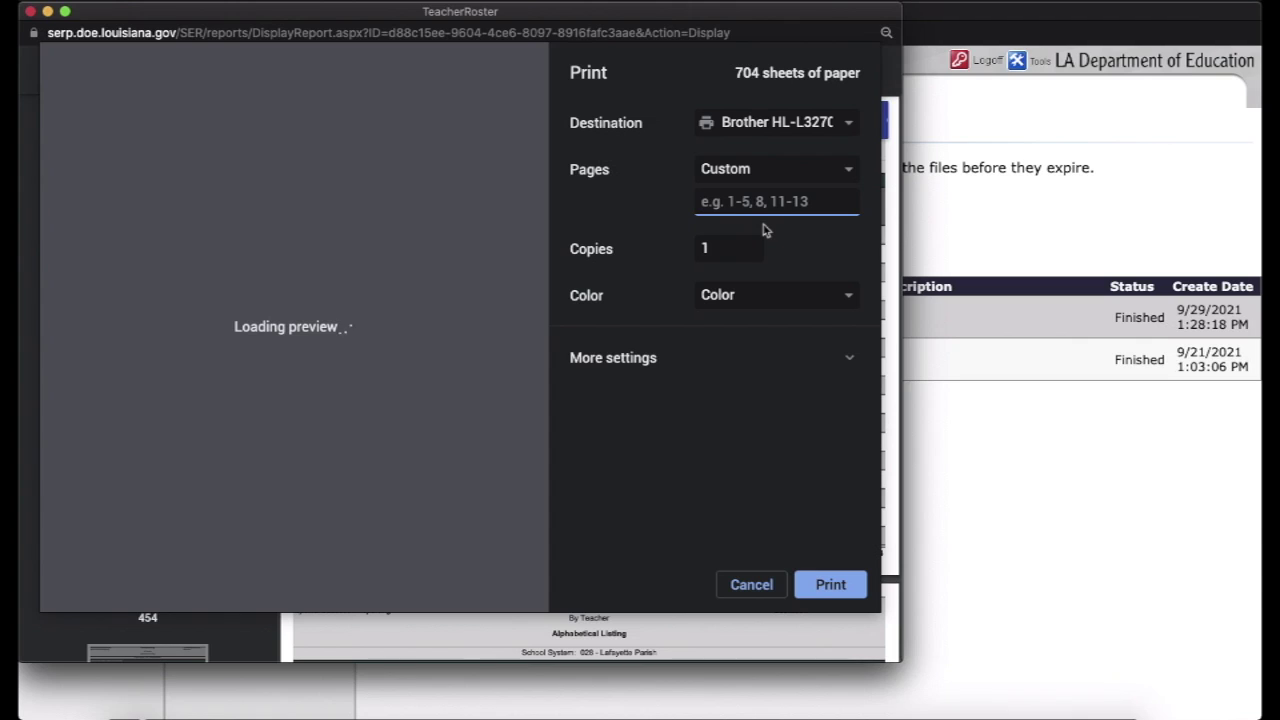
pyautogui.write('452')
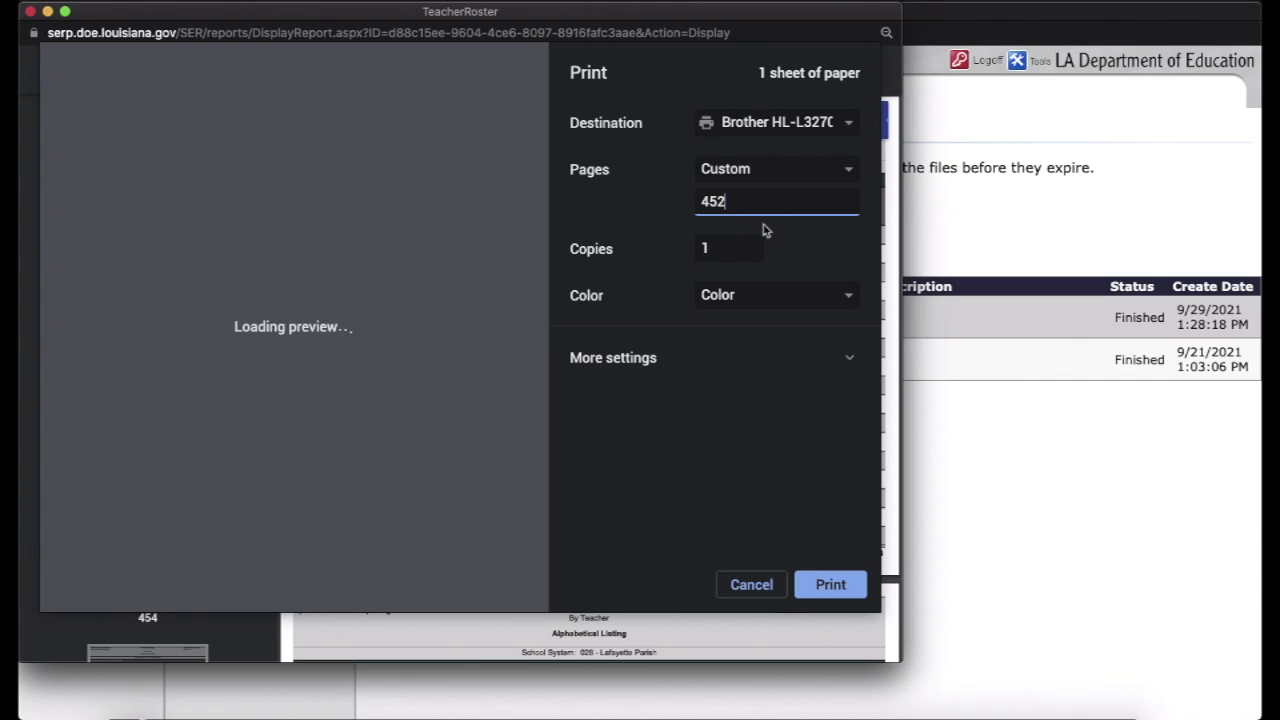
pyautogui.write('-453')
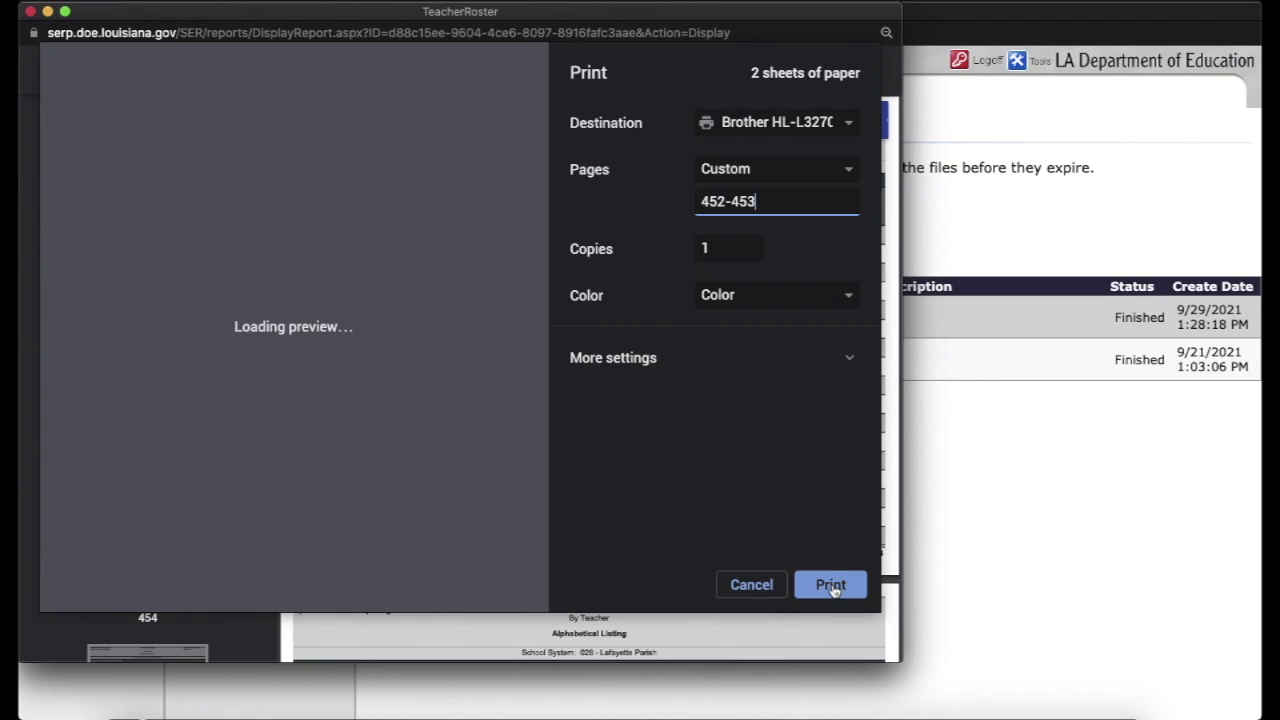
pyautogui.click(831, 586)
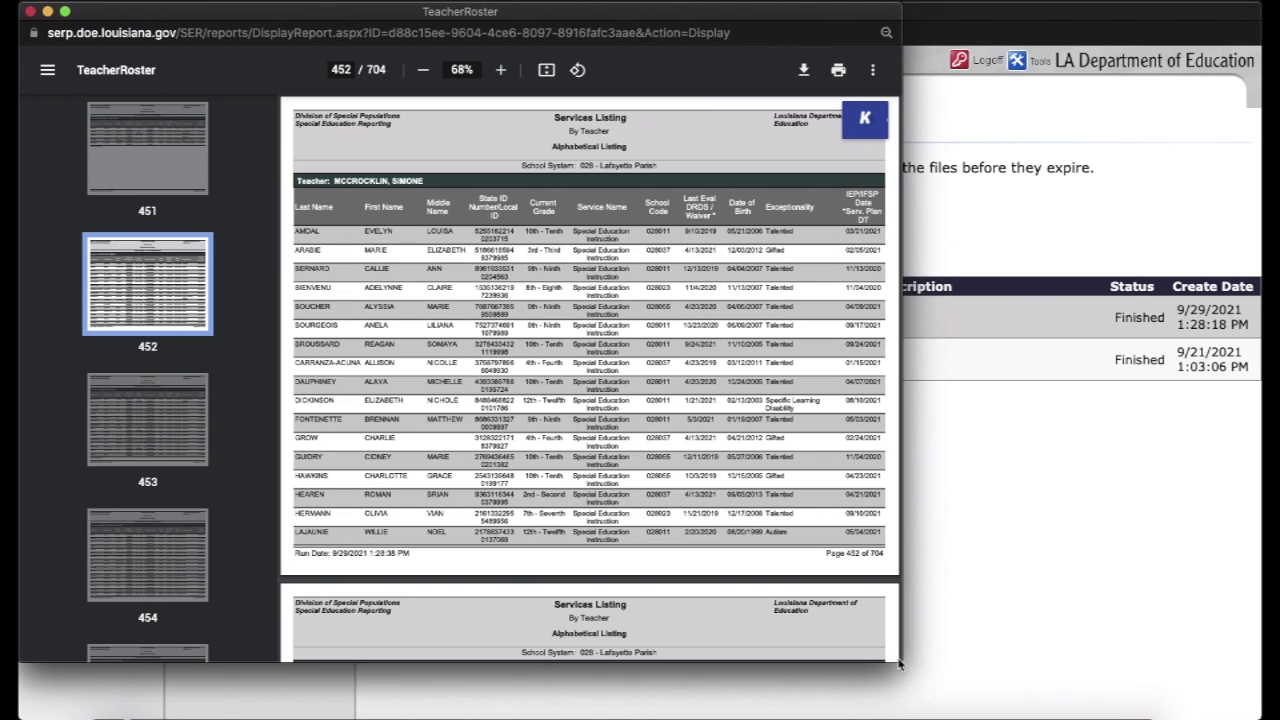
# Enlarge the browser window and zoom the roster page to 90%
pyautogui.moveTo(895, 662); pyautogui.dragTo(1040, 705)
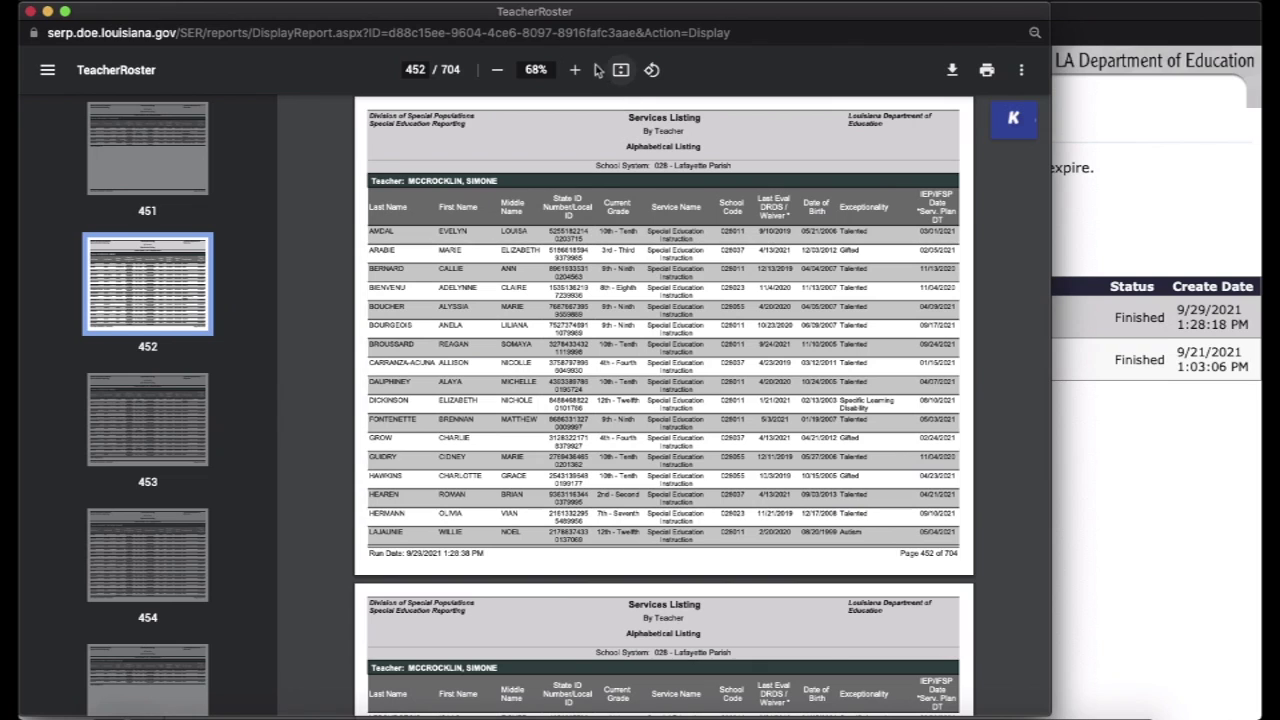
pyautogui.click(576, 70)
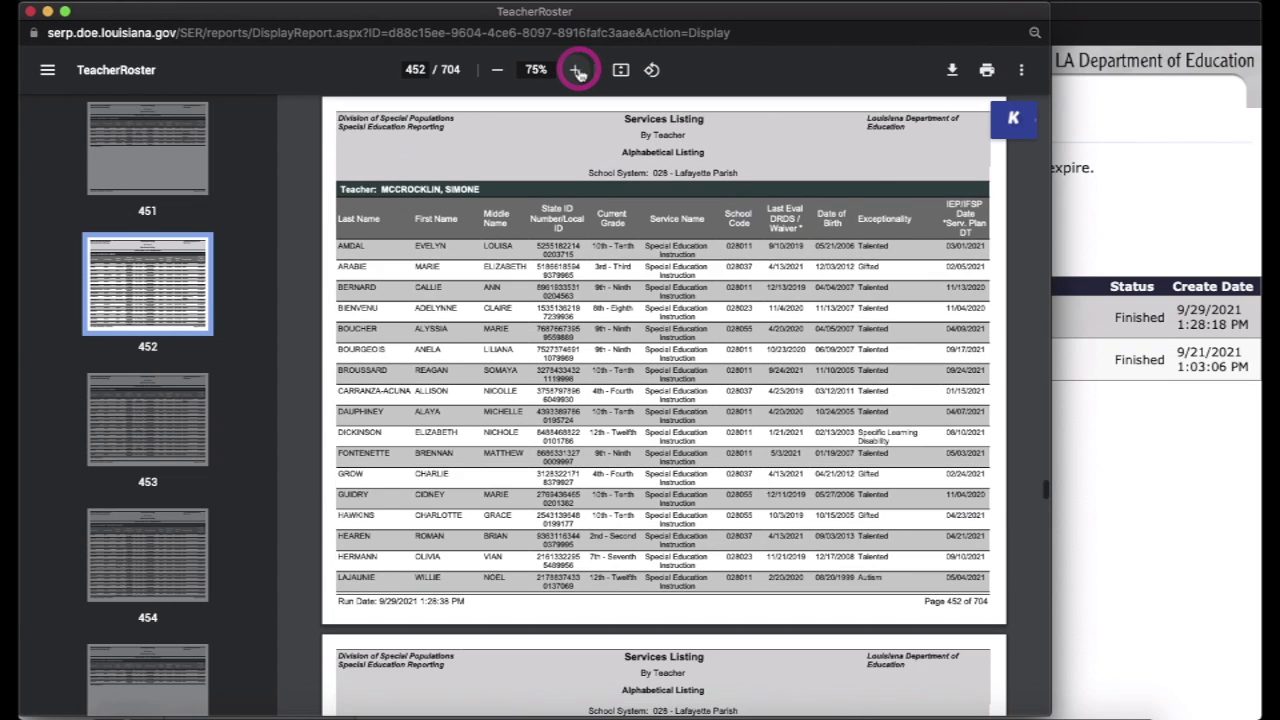
pyautogui.click(576, 70)
pyautogui.click(576, 70)
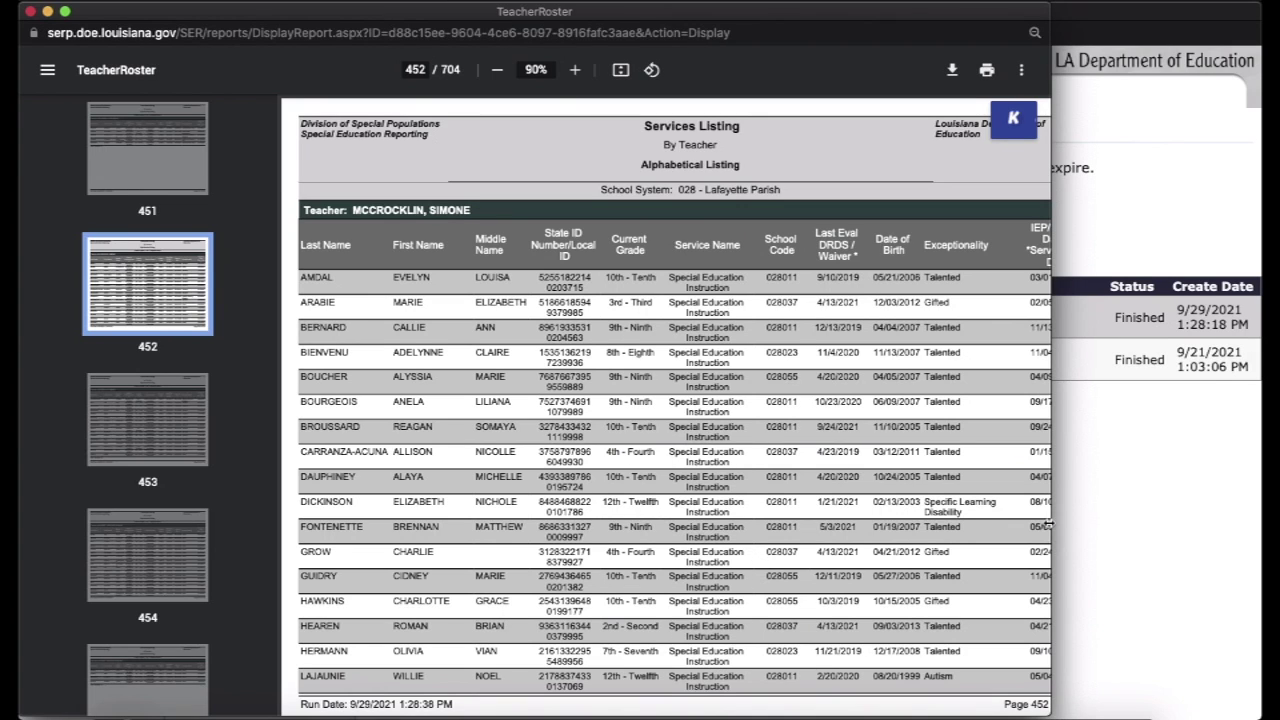
pyautogui.moveTo(1048, 524); pyautogui.dragTo(1145, 525)
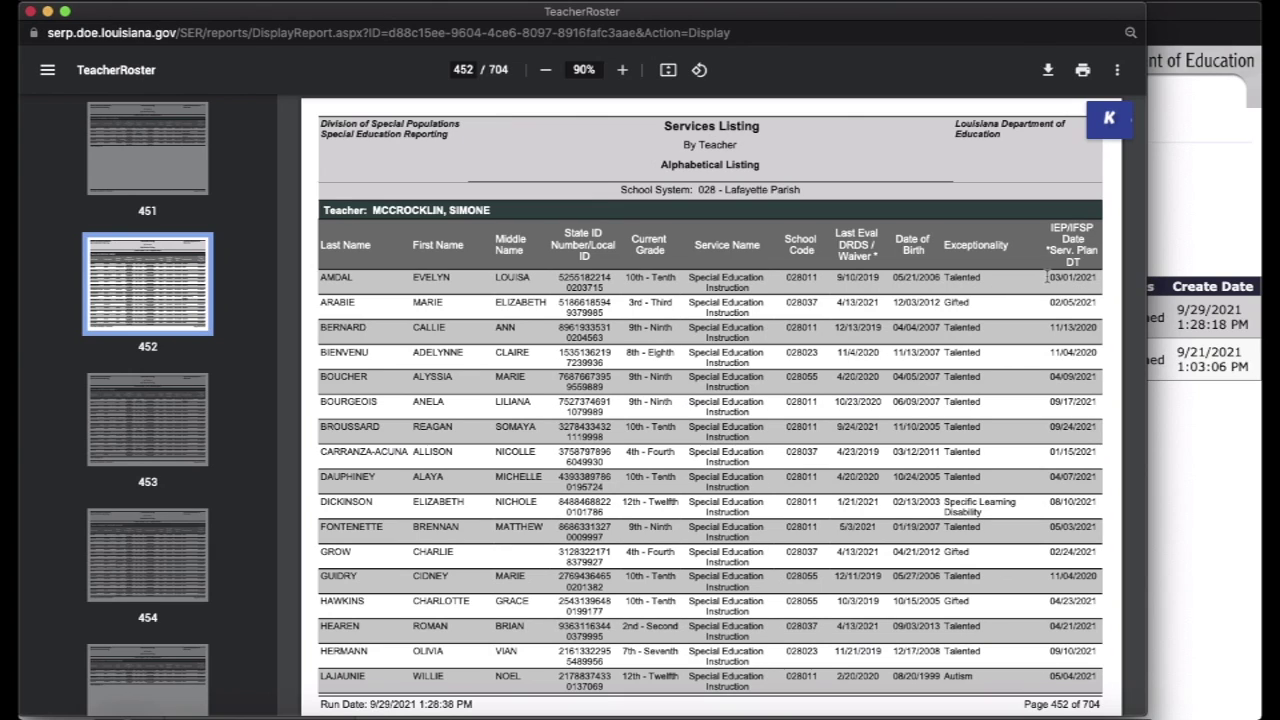
# Highlight the students' dates in the table: 03/01/2021, 9/10/2019, 09/17/2021, 04/09/2021
pyautogui.moveTo(1049, 278); pyautogui.dragTo(1103, 279)
pyautogui.moveTo(839, 279); pyautogui.dragTo(880, 279)
pyautogui.moveTo(1049, 405); pyautogui.dragTo(1103, 406)
pyautogui.moveTo(1097, 378); pyautogui.dragTo(1051, 380)
pyautogui.click(1050, 282)
pyautogui.moveTo(1050, 282); pyautogui.dragTo(1105, 282)
pyautogui.scroll(15, 1050, 300)
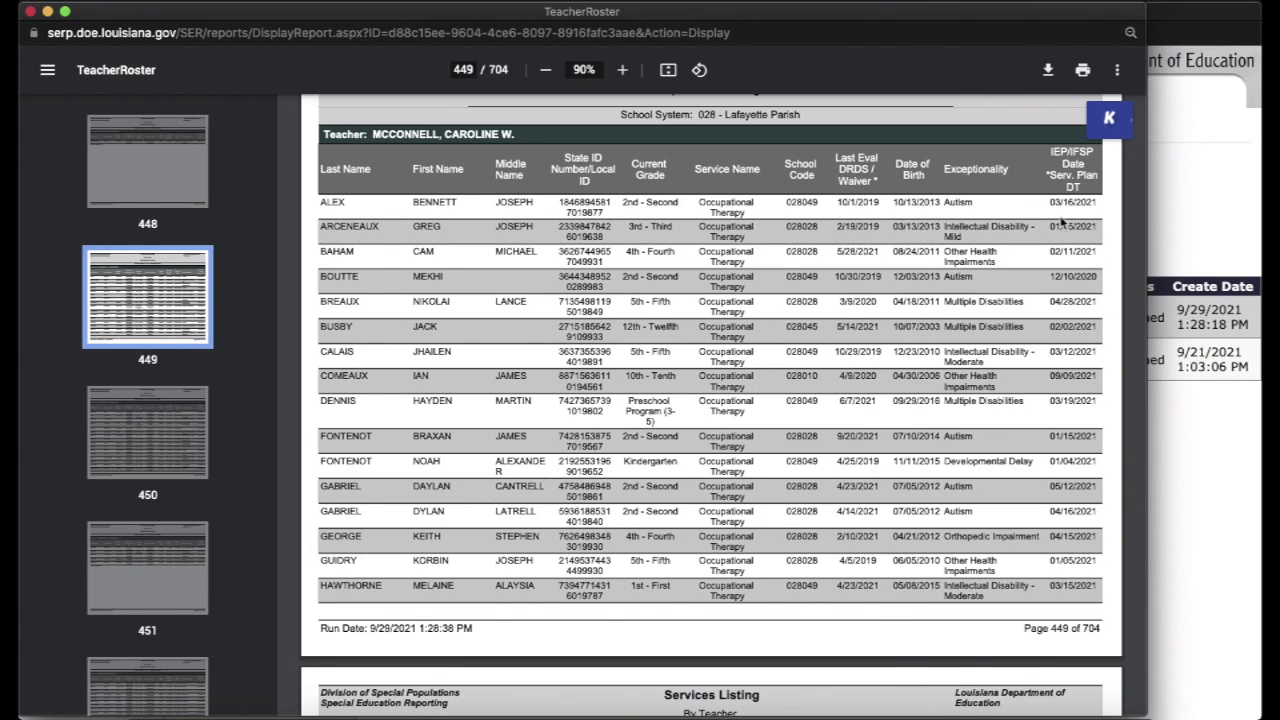
pyautogui.scroll(-15, 1062, 222)
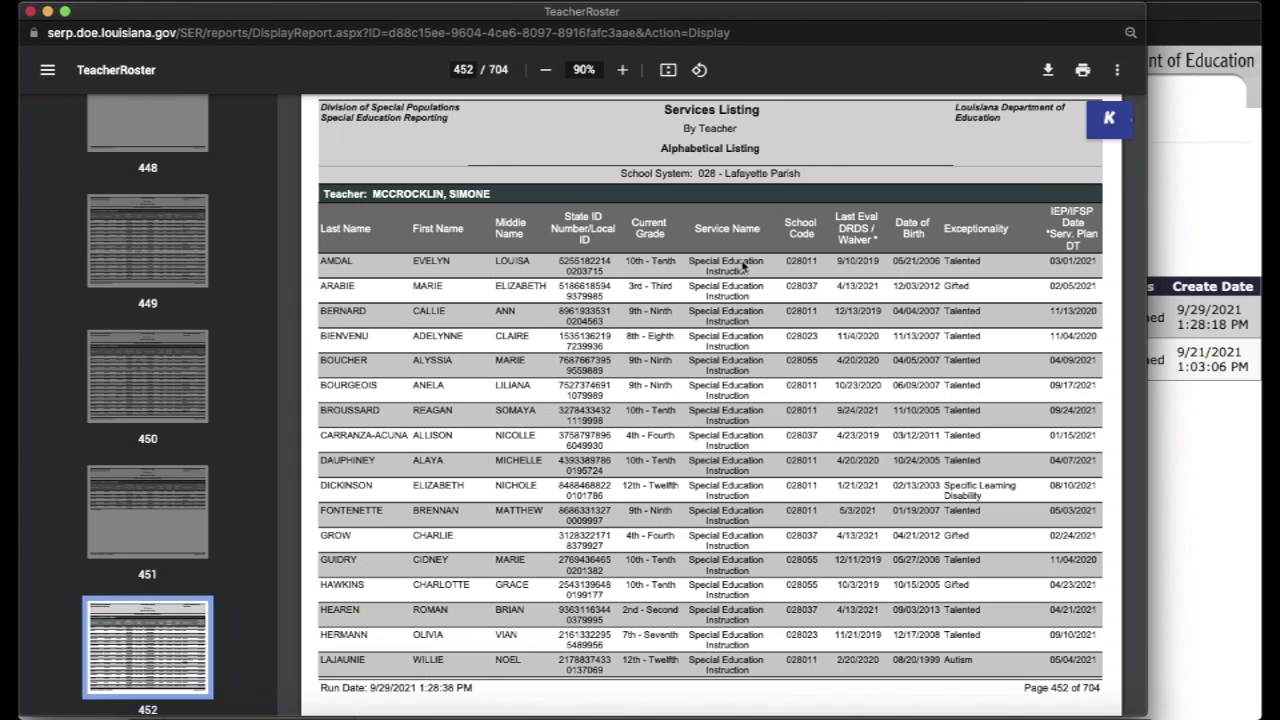
pyautogui.scroll(-1, 745, 266)
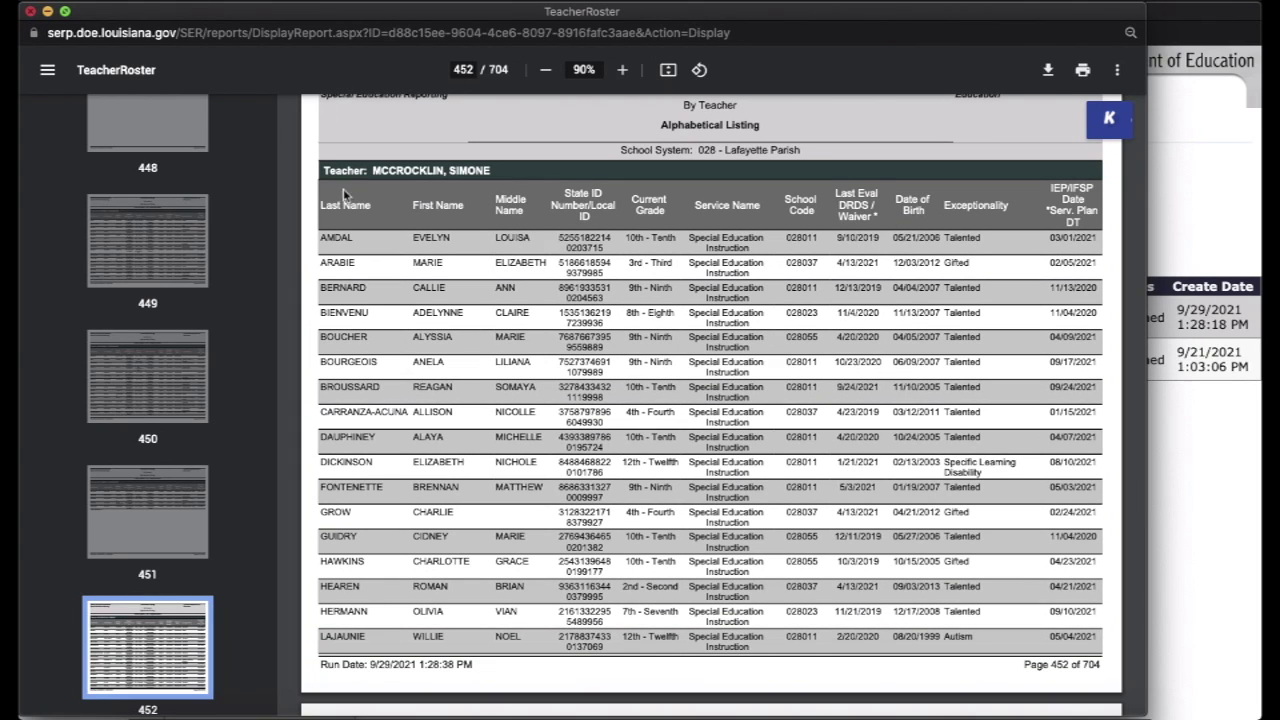
pyautogui.scroll(-5, 478, 352)
pyautogui.scroll(-8, 478, 352)
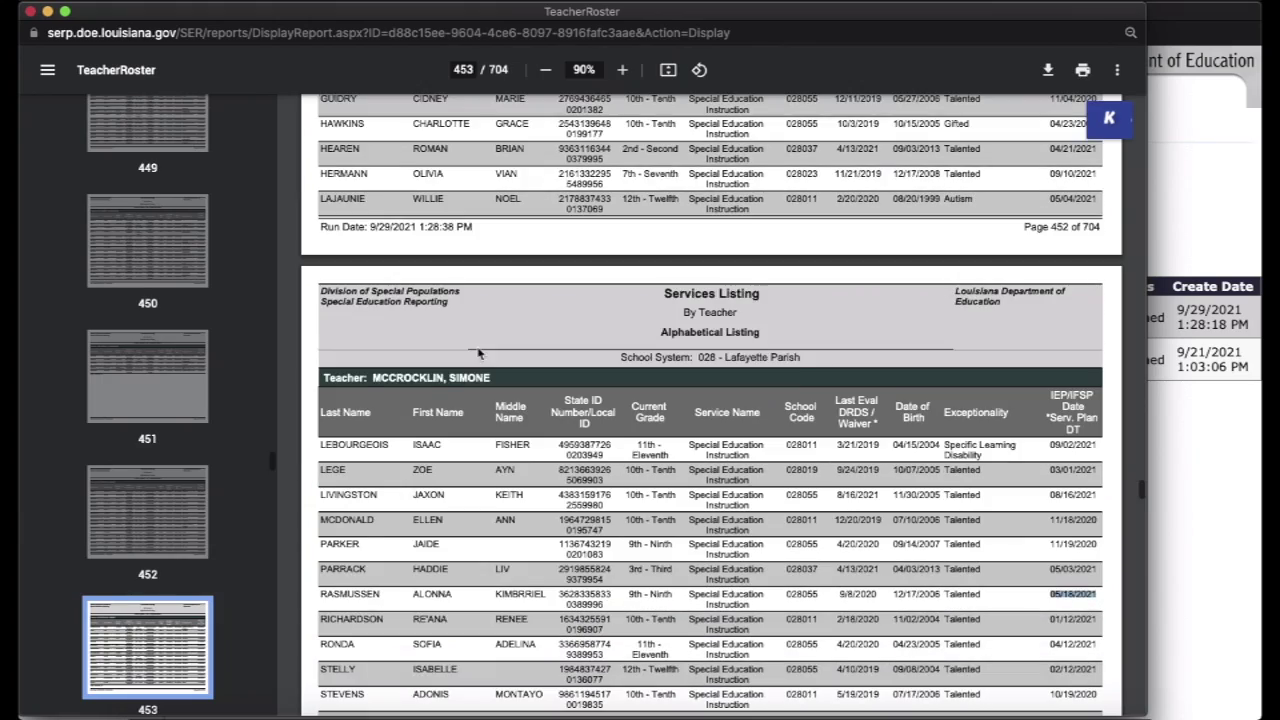
pyautogui.scroll(6, 478, 352)
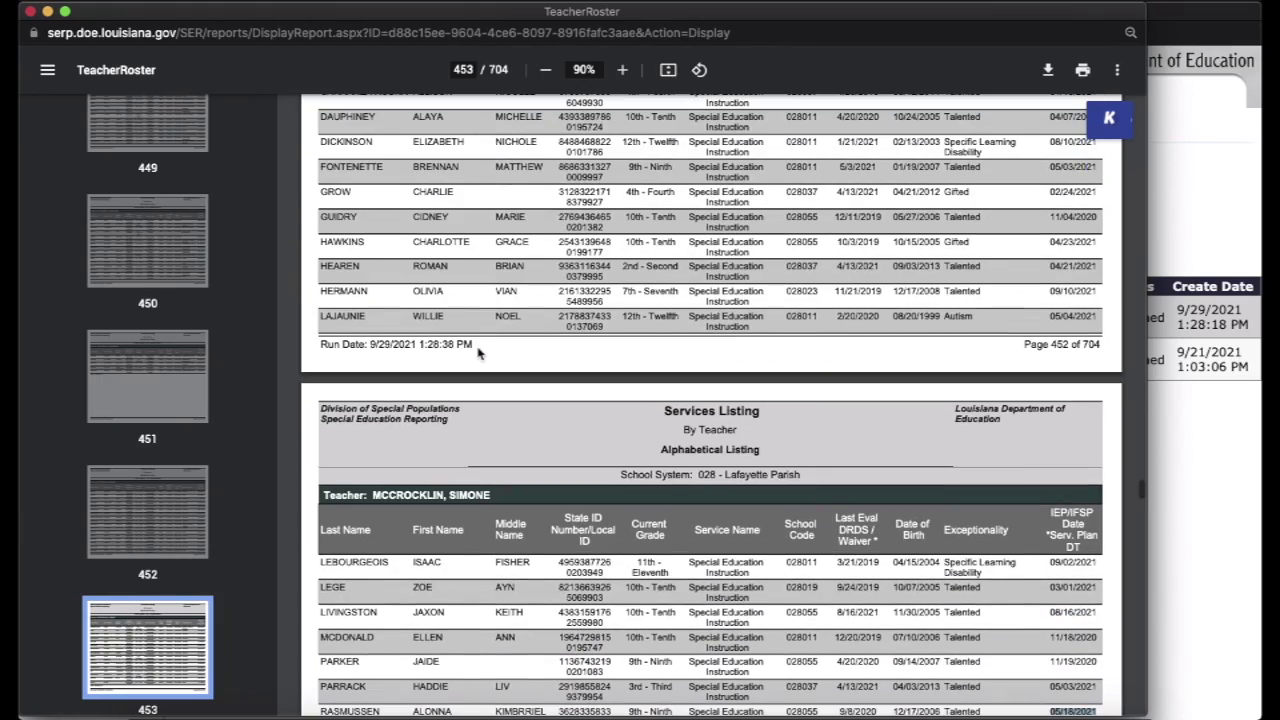
pyautogui.scroll(4, 478, 352)
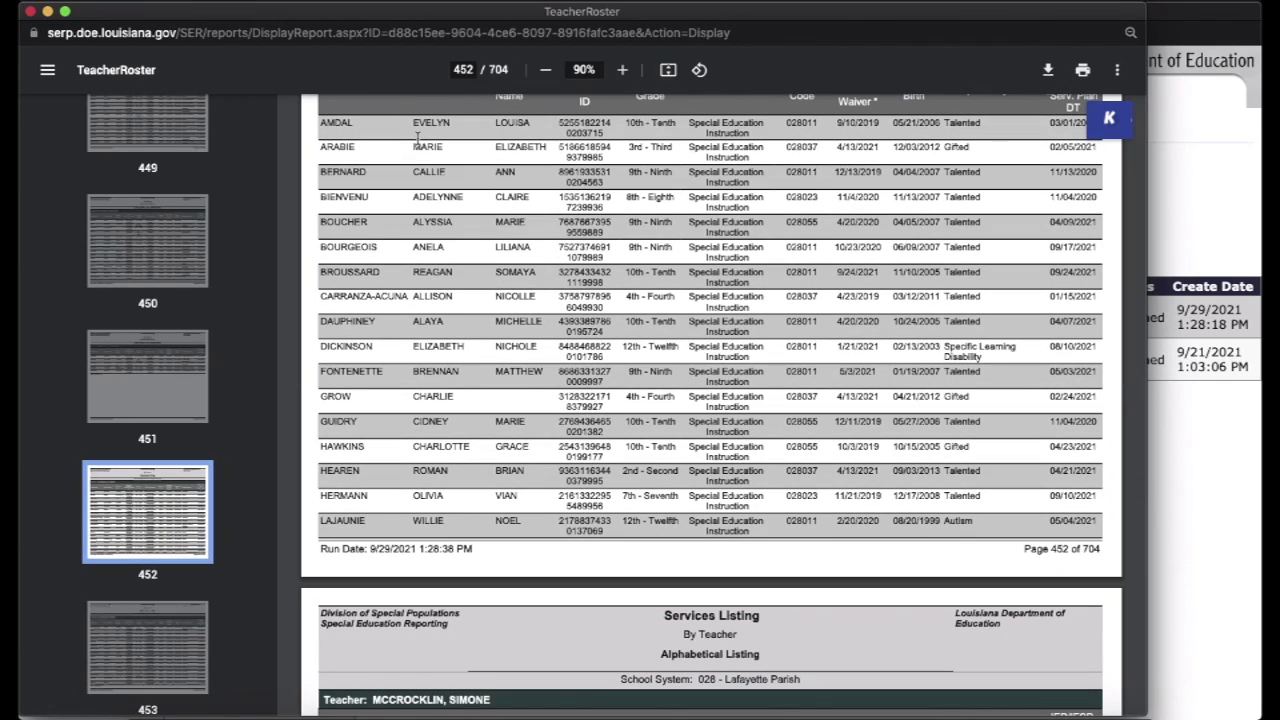